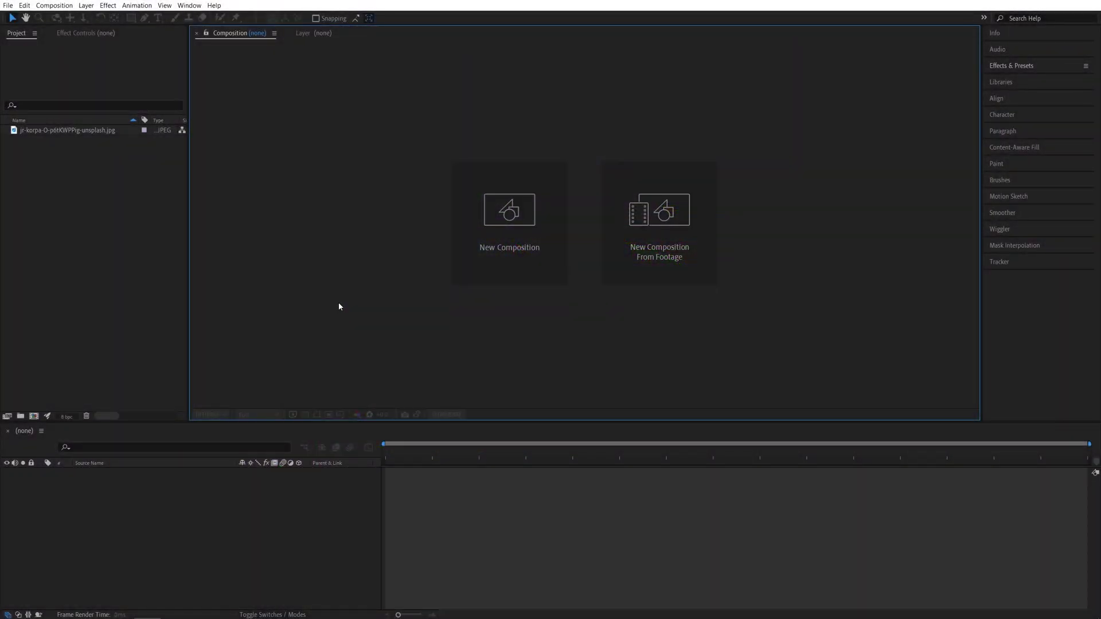
- Create a new composition that uses the Cinema 4D 3D renderer
left_click(484, 256)
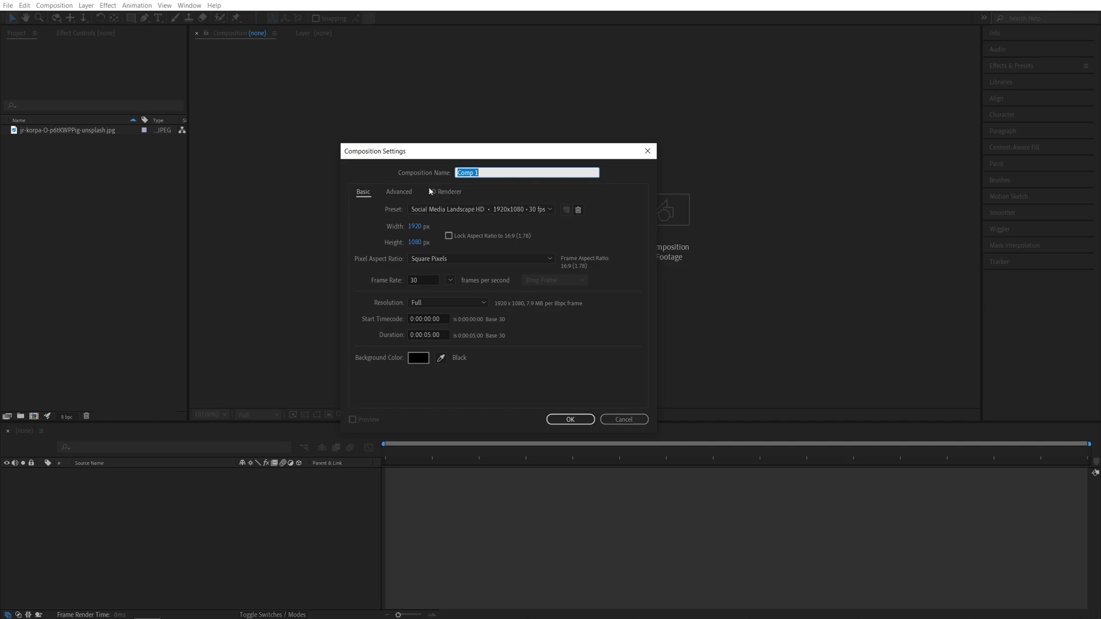
left_click(449, 192)
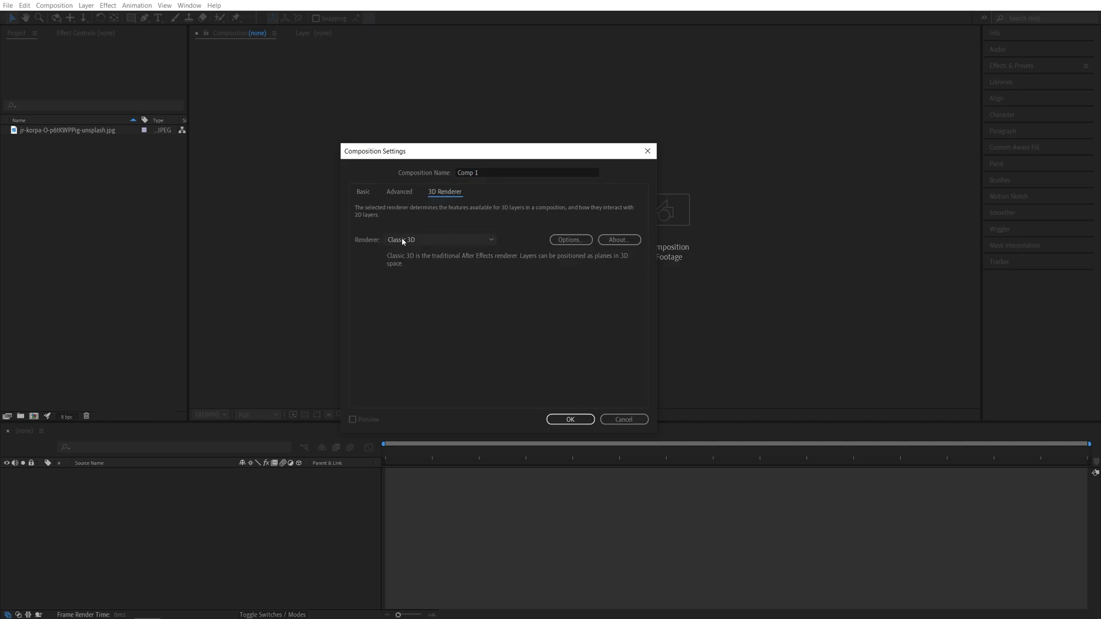
left_click(401, 239)
left_click(410, 263)
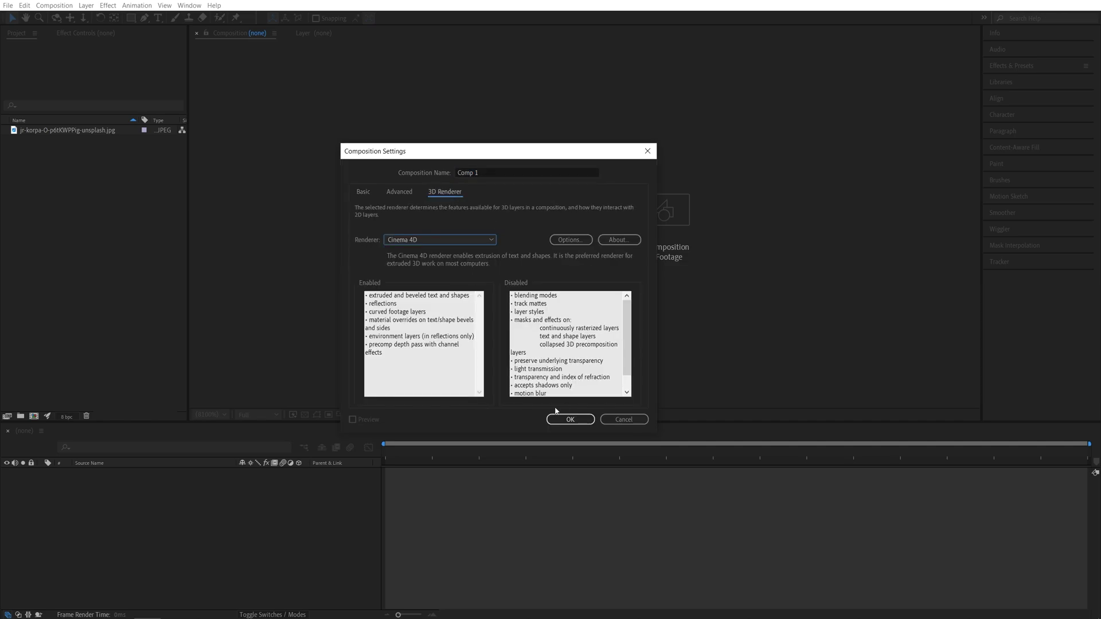
left_click(570, 419)
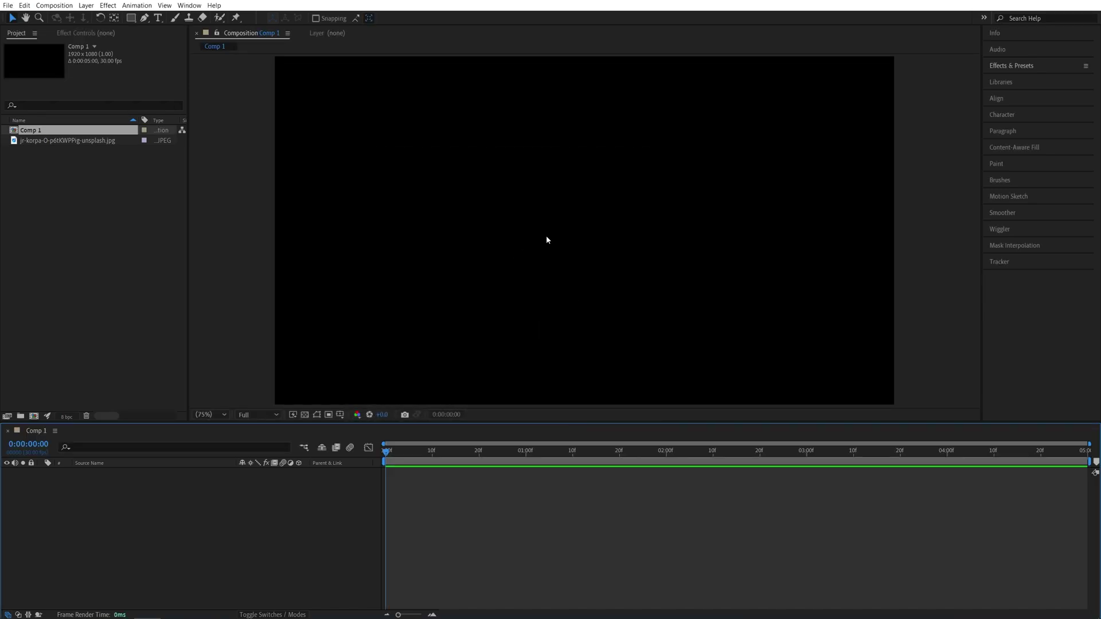
- Add a new text layer reading 'TEXT'
key("ctrl+t")
key("ctrl+alt+shift+t")
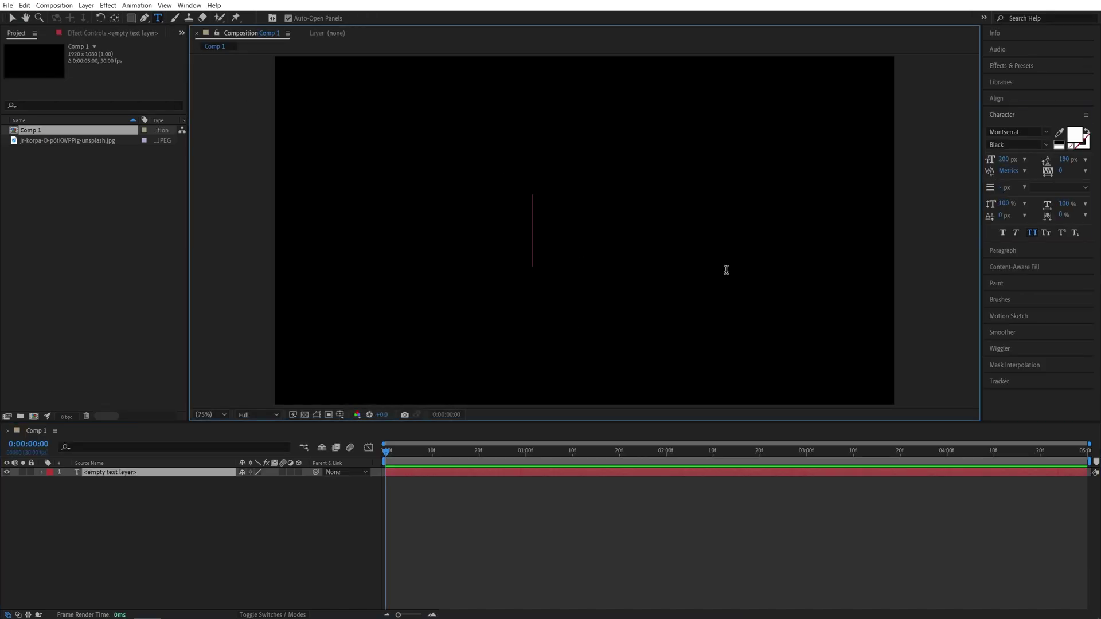
type("text")
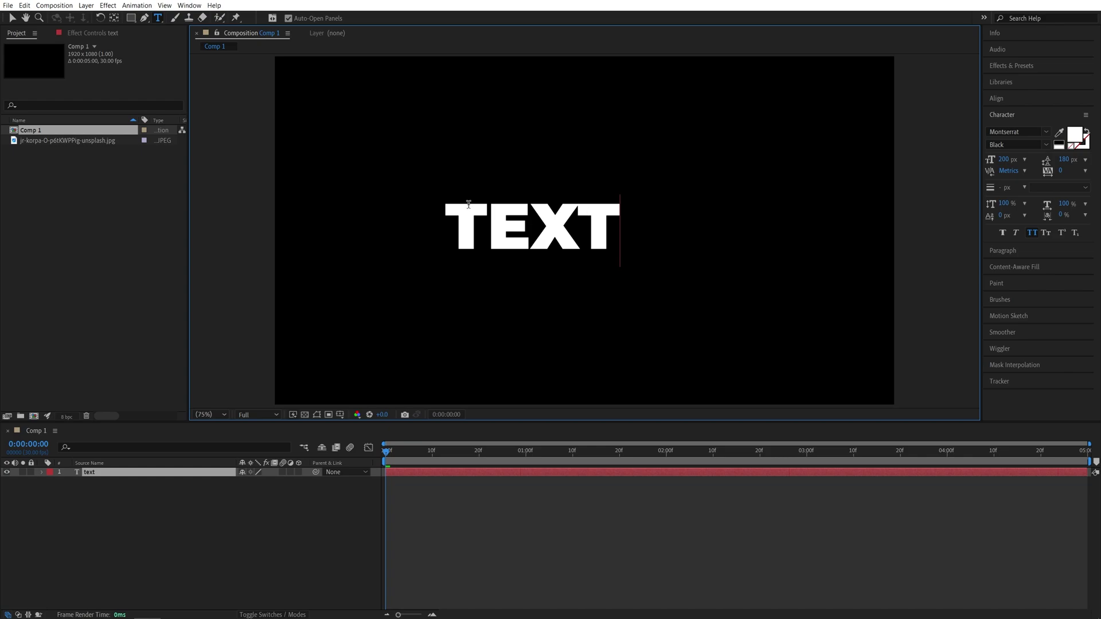
left_click(12, 18)
- Scale the TEXT layer to 150% and centre it horizontally and vertically
key("s")
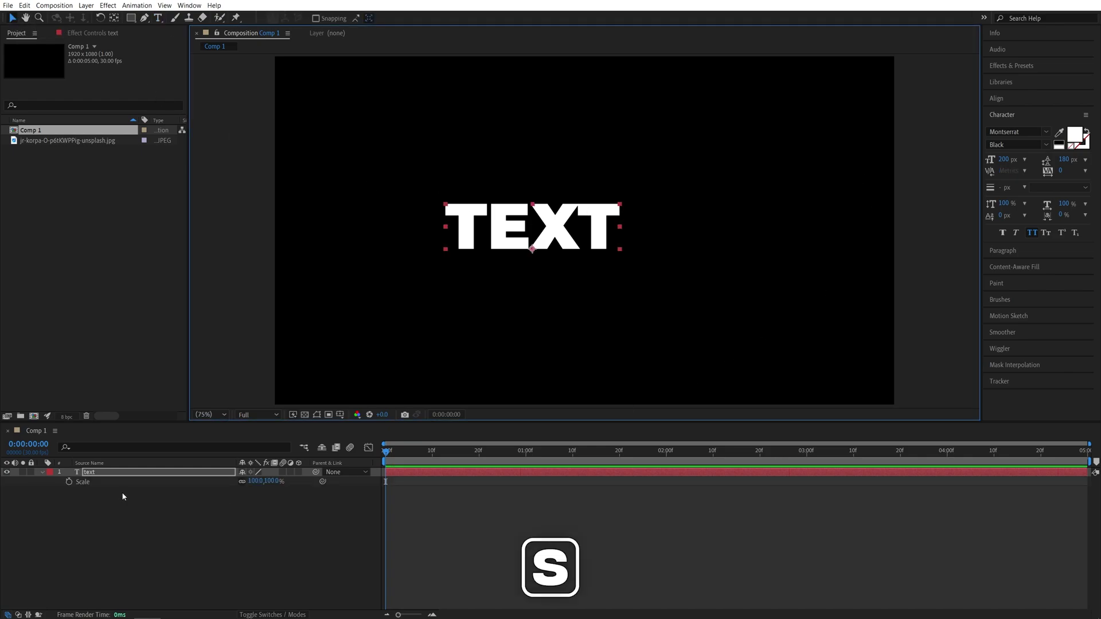
left_click(256, 481)
type("150")
key("Return")
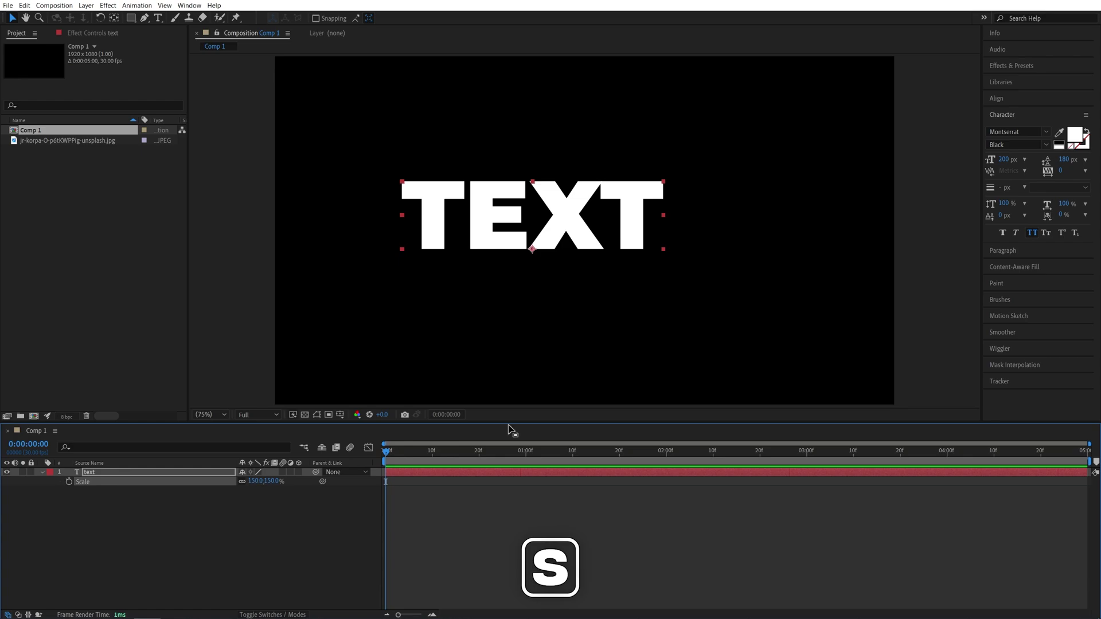
left_click(1003, 100)
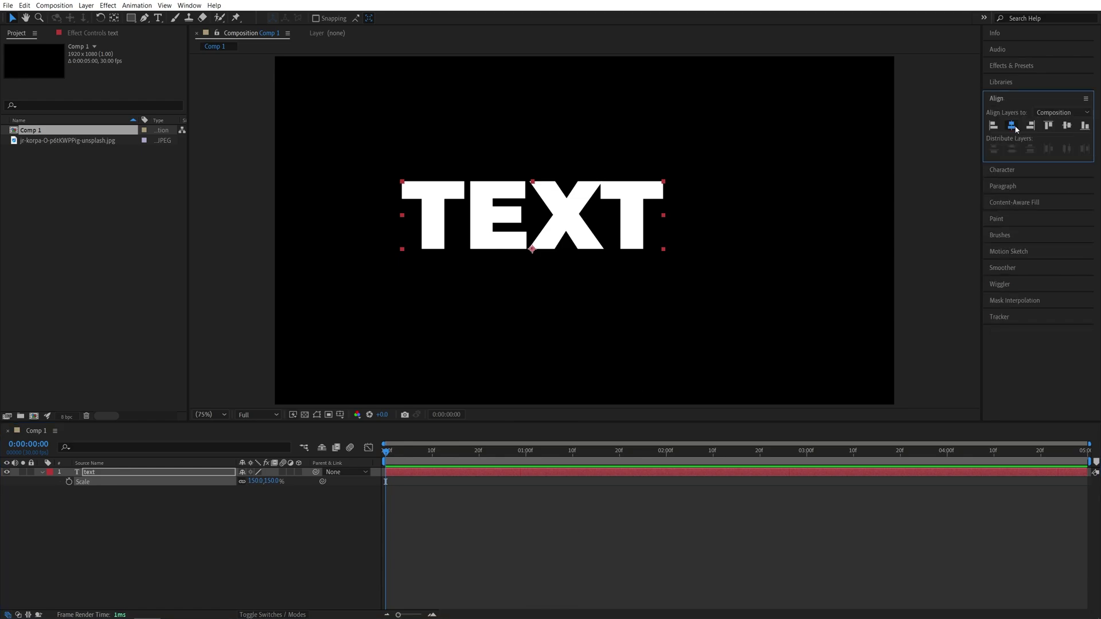
left_click(1013, 126)
left_click(1067, 125)
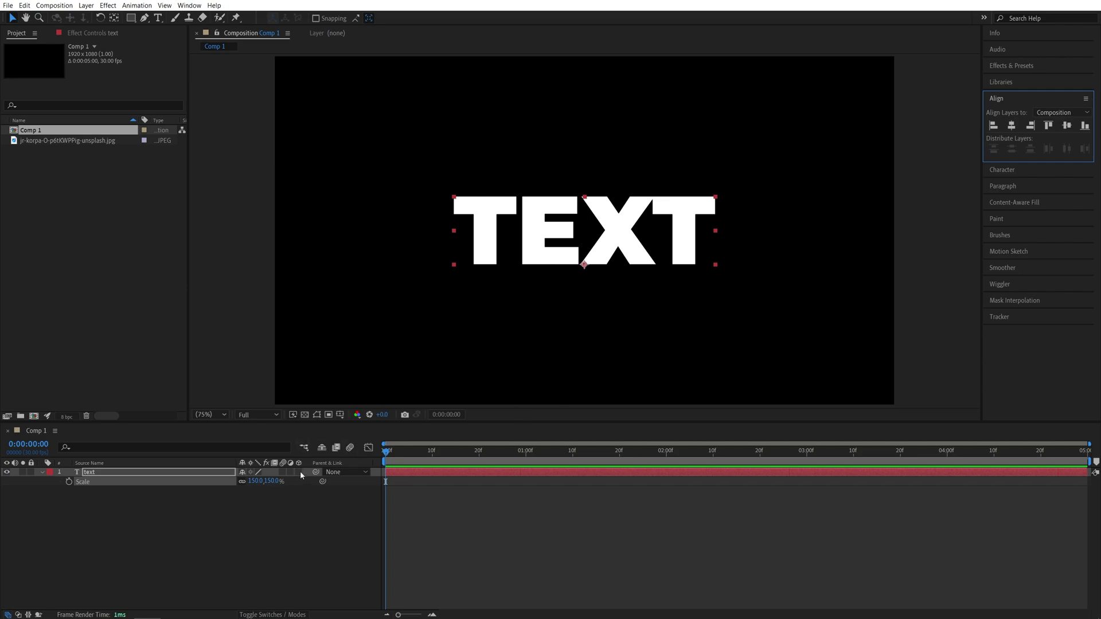
- Turn on the 3D layer switch for the TEXT layer
left_click(294, 512)
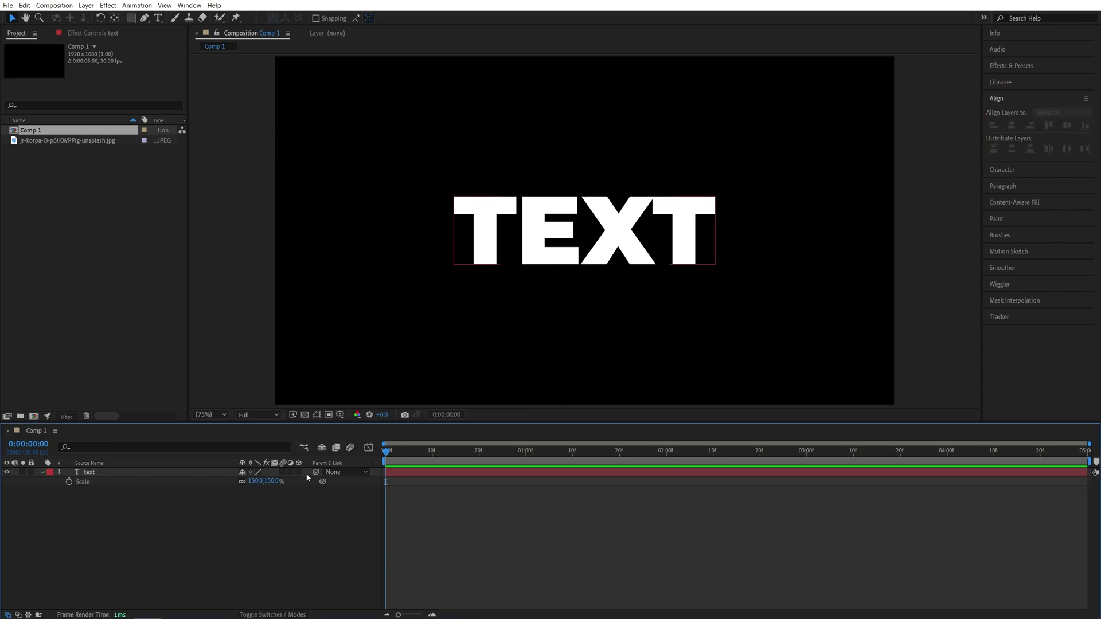
left_click(272, 615)
left_click(274, 614)
left_click(298, 473)
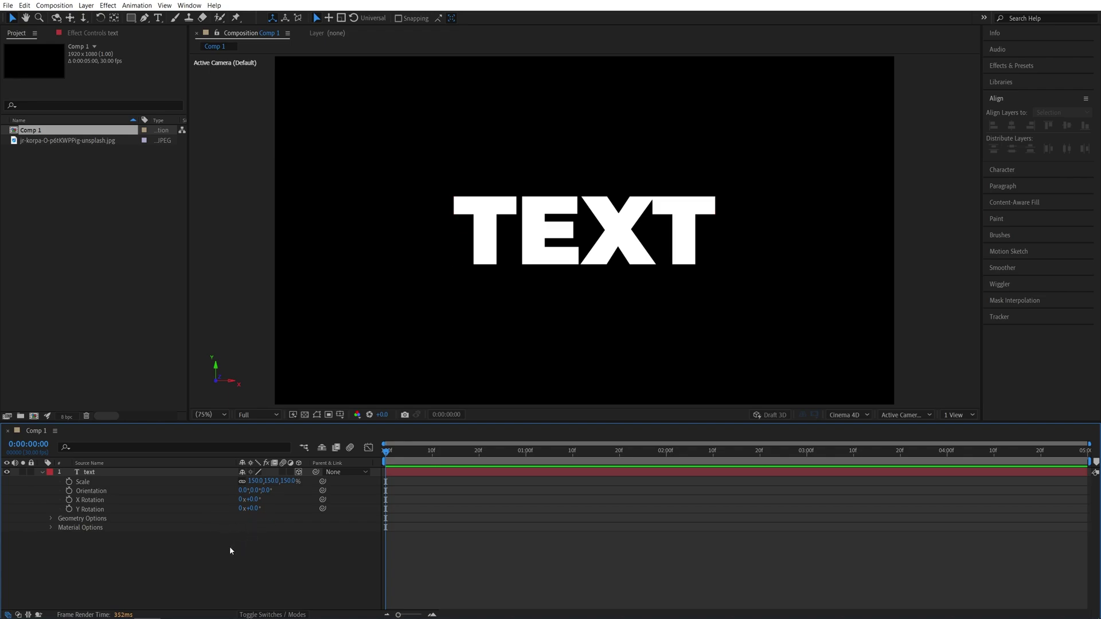
- In Geometry Options set Extrusion Depth 100, Bevel Style Angular and Bevel Depth 3
left_click(50, 518)
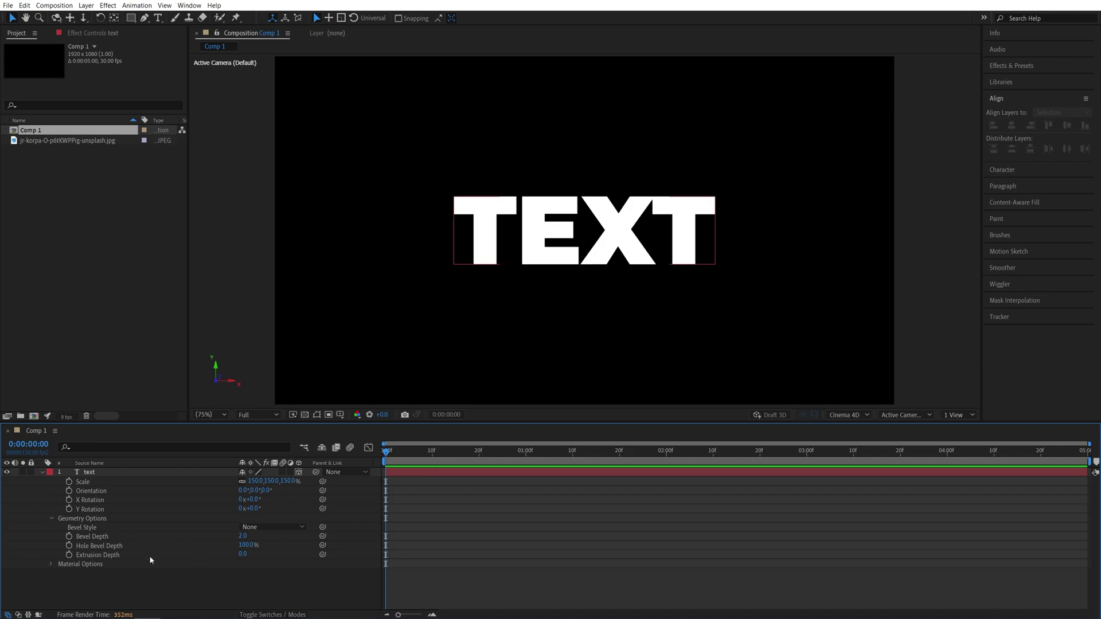
left_click(243, 554)
type("100")
key("Return")
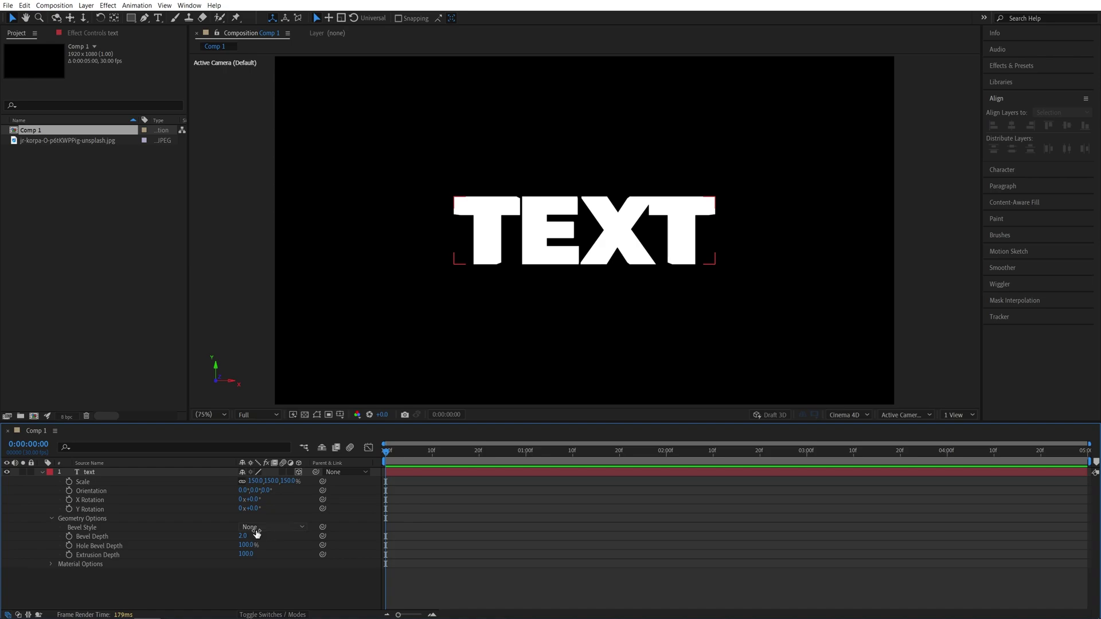
left_click(256, 531)
left_click(264, 545)
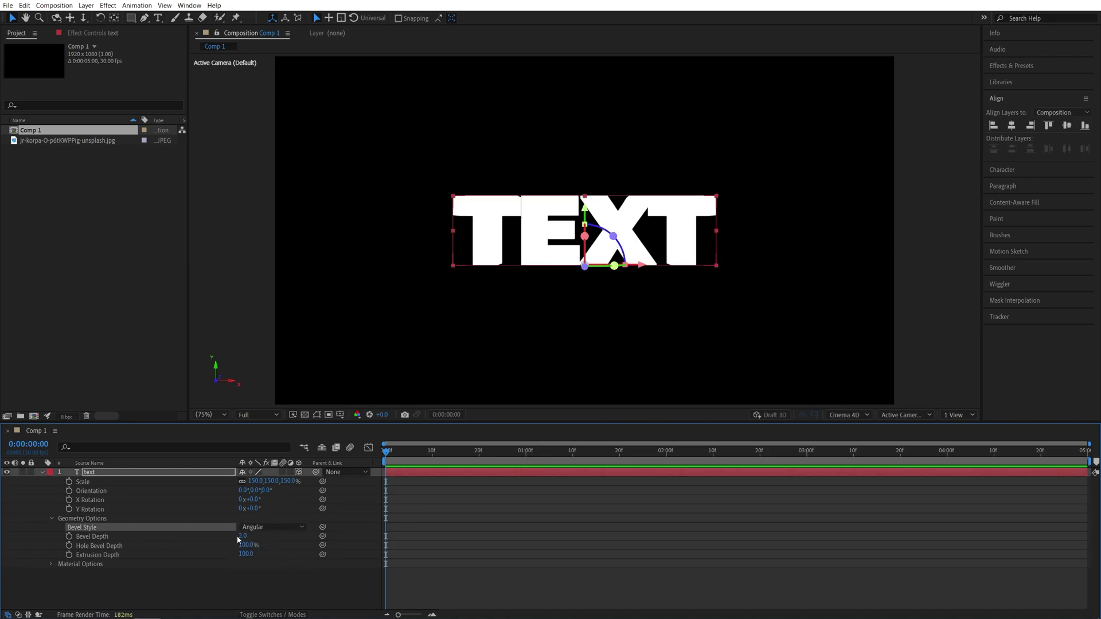
left_click(242, 536)
type("3")
left_click(286, 541)
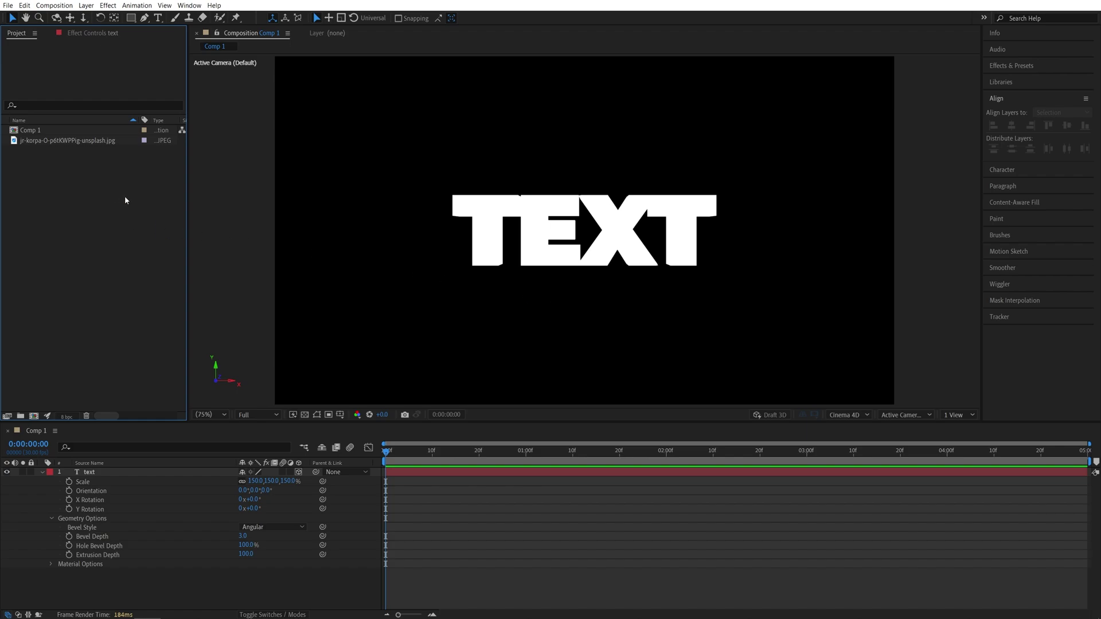
- Add the colourful photo below TEXT and scale it to 25%
left_click_drag(45, 140, 164, 581)
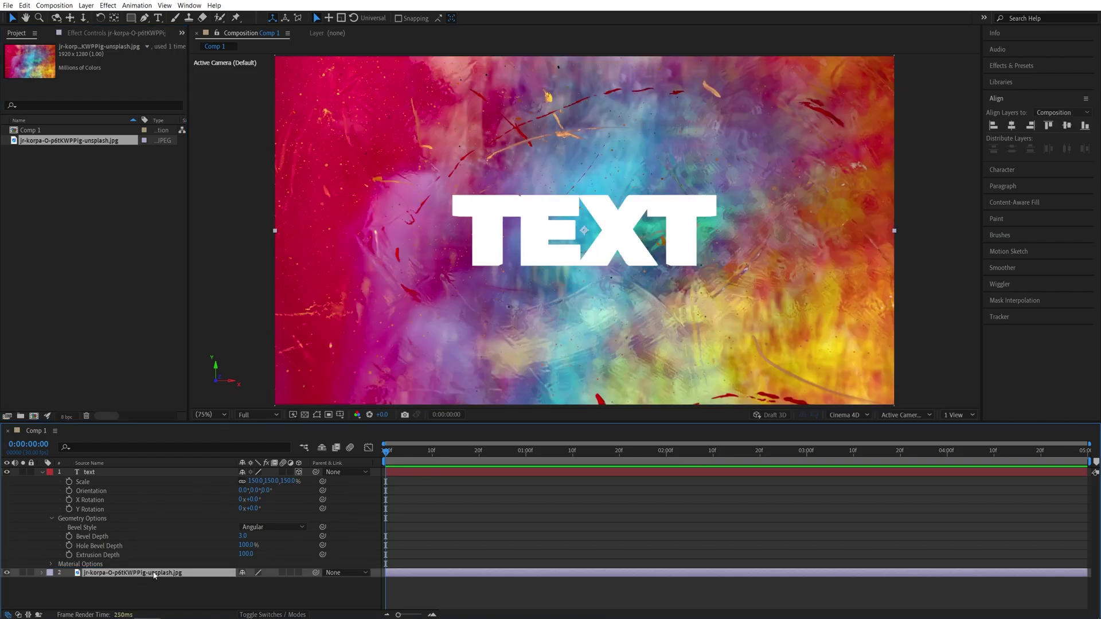
key("s")
left_click(257, 581)
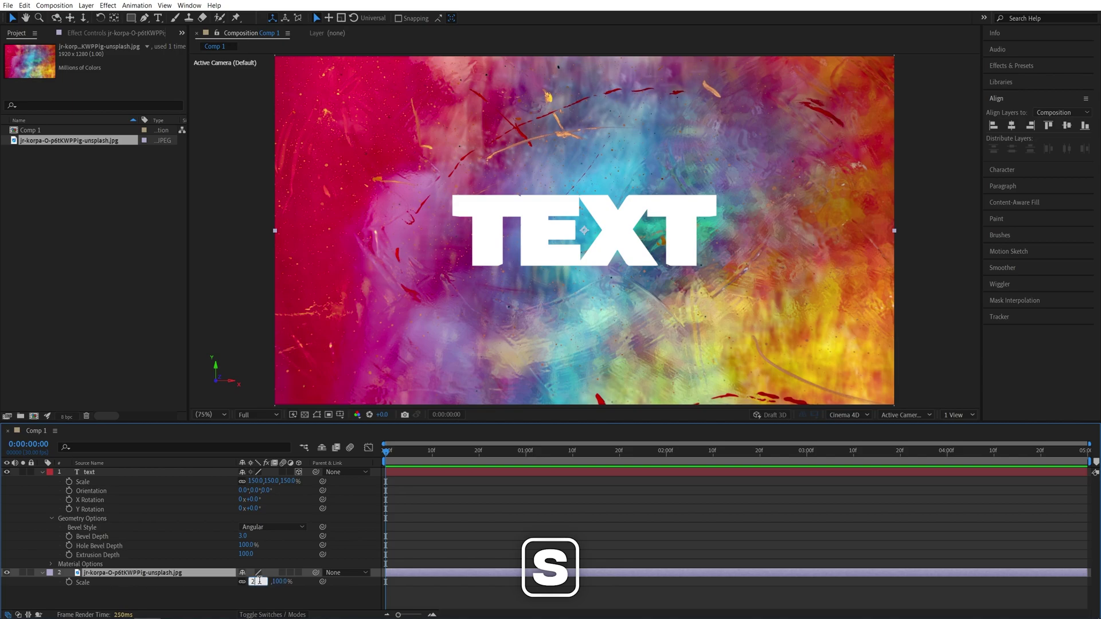
type("25")
key("Return")
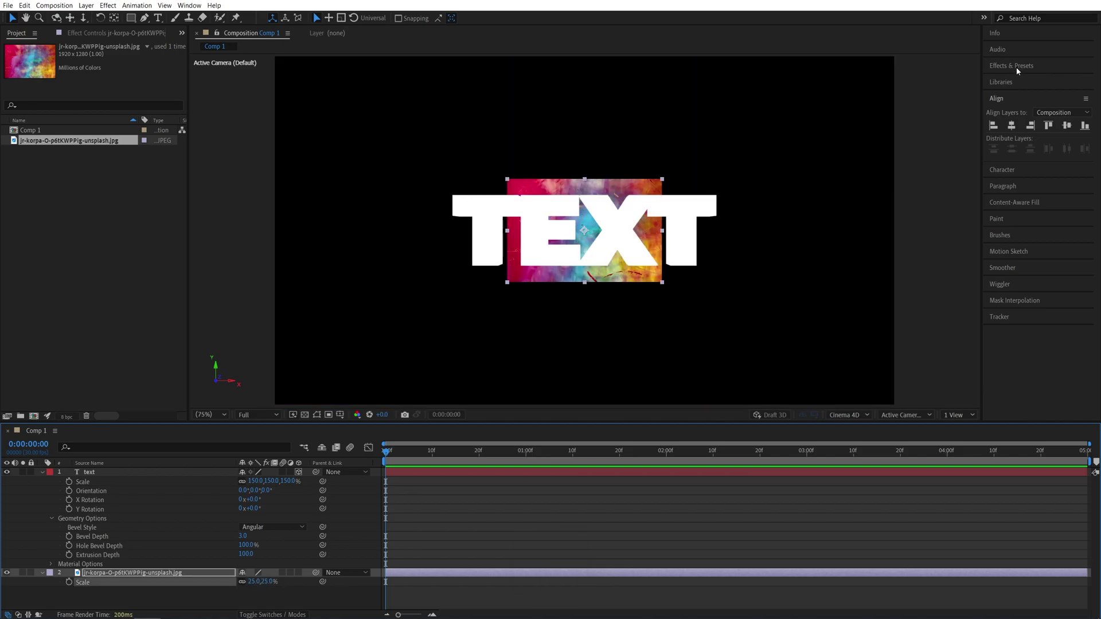
- Apply Motion Tile to the photo with Output Width 400, Output Height 350 and Mirror Edges
left_click(1018, 66)
left_click(1032, 79)
type("motion tile")
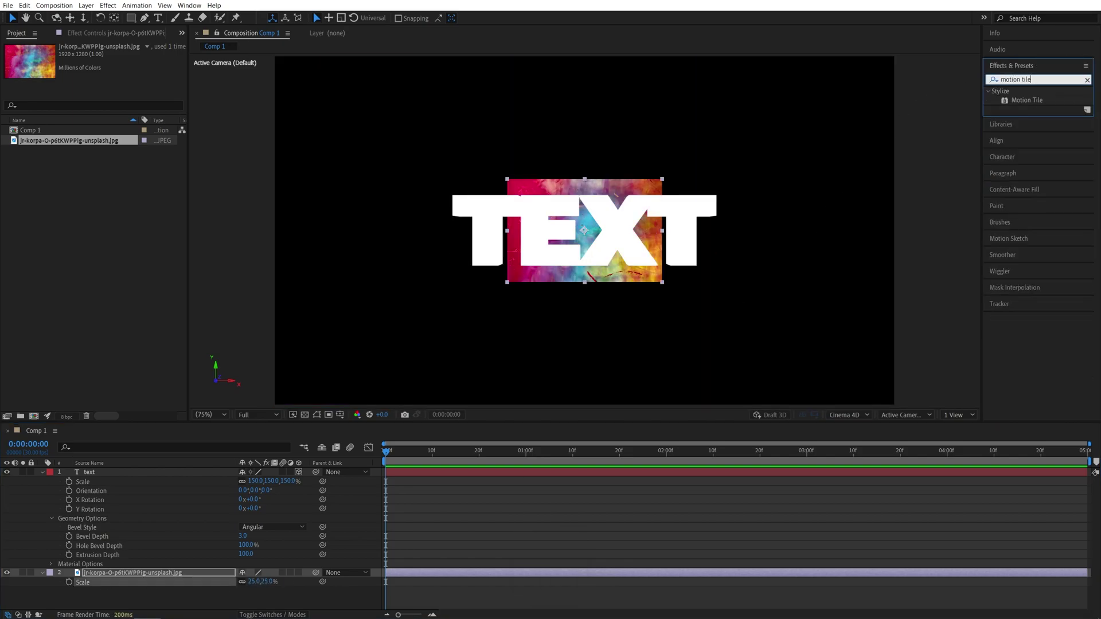
left_click_drag(1027, 100, 108, 574)
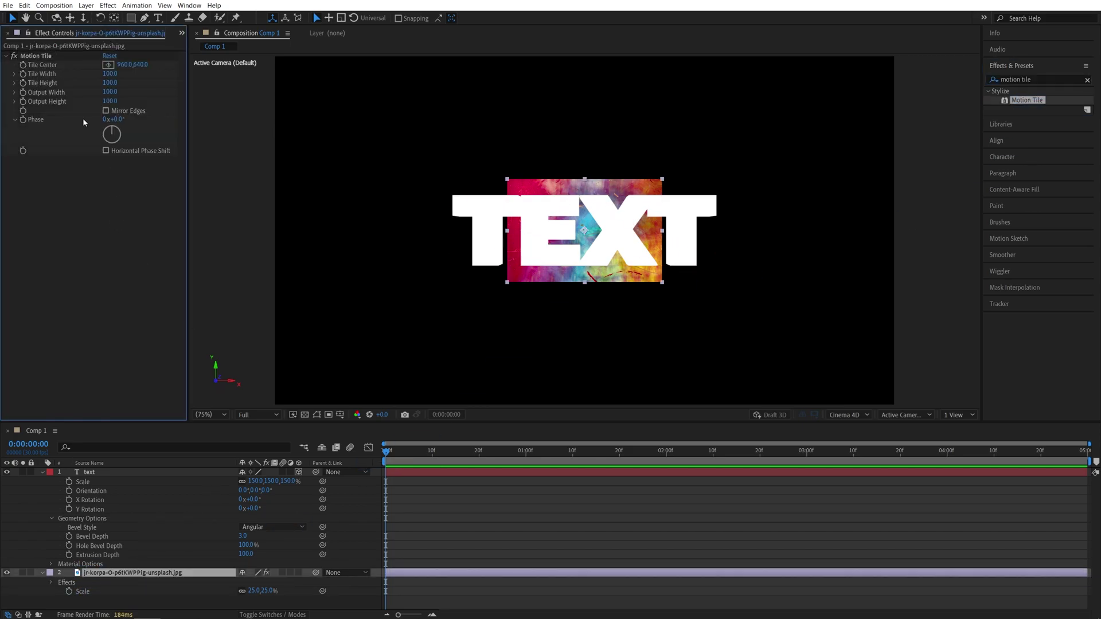
left_click(110, 92)
type("400")
key("Return")
left_click(110, 101)
type("350")
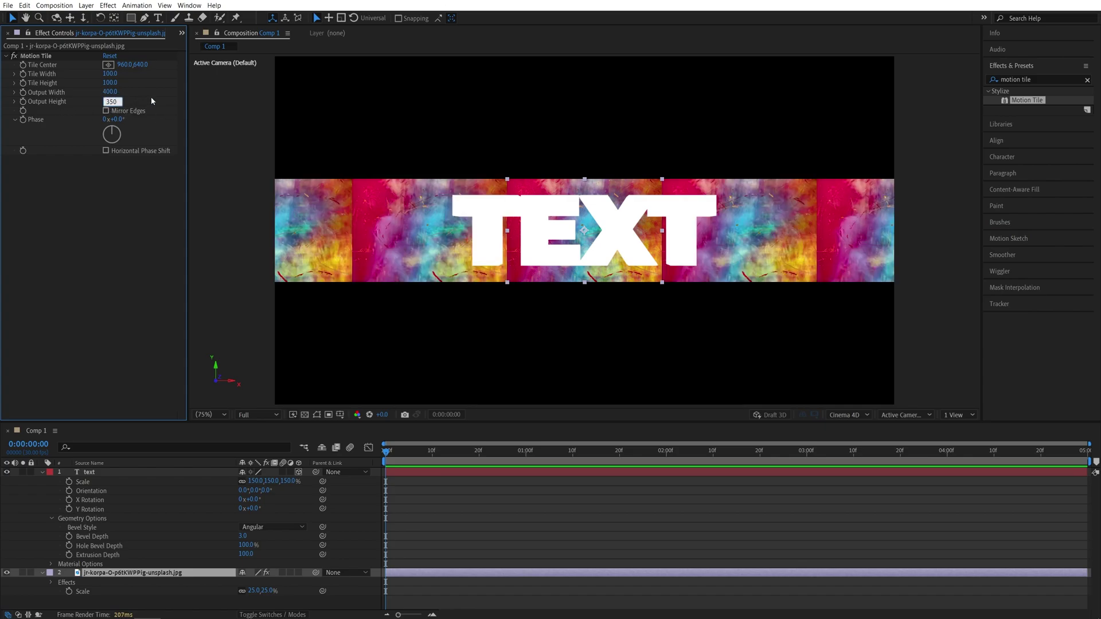
key("Return")
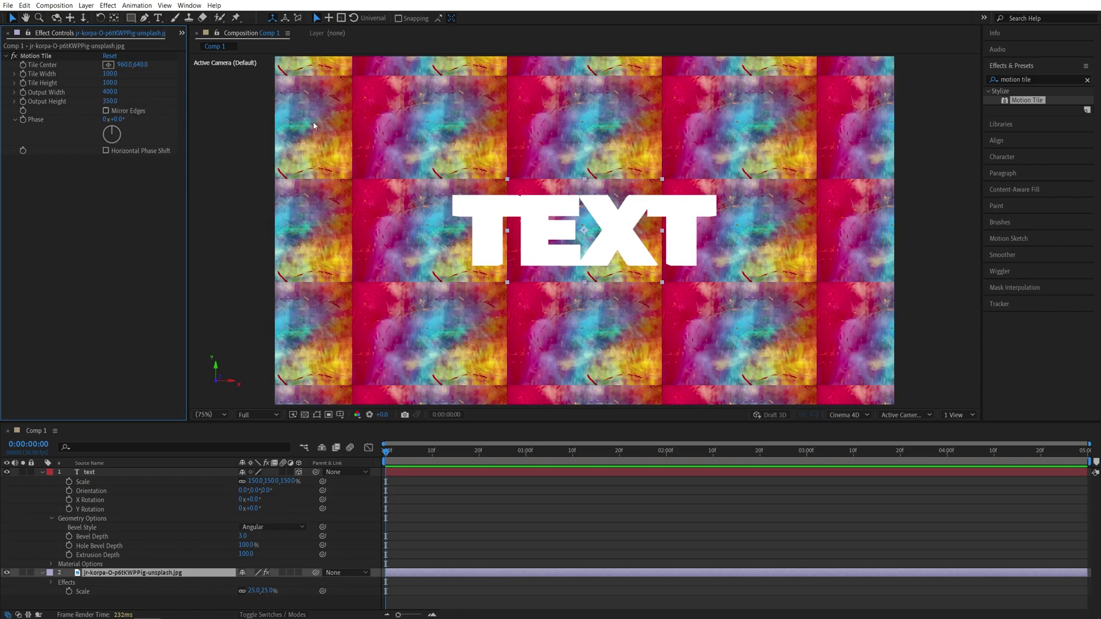
left_click(106, 111)
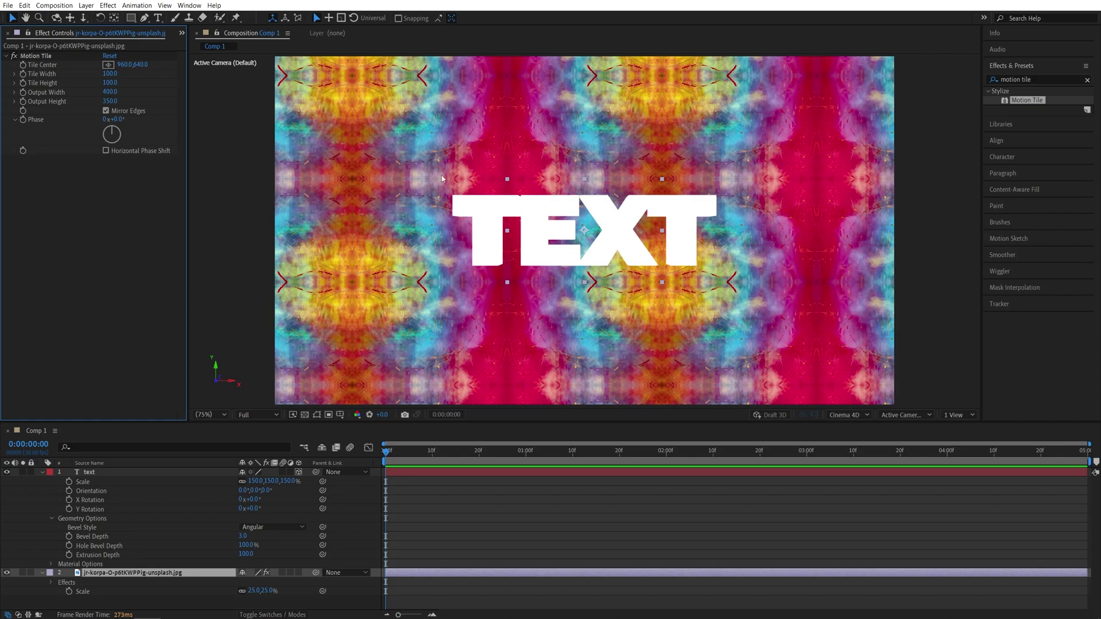
- Pre-compose the tiled photo into a composition named 'Map' and make it an environment layer
right_click(128, 575)
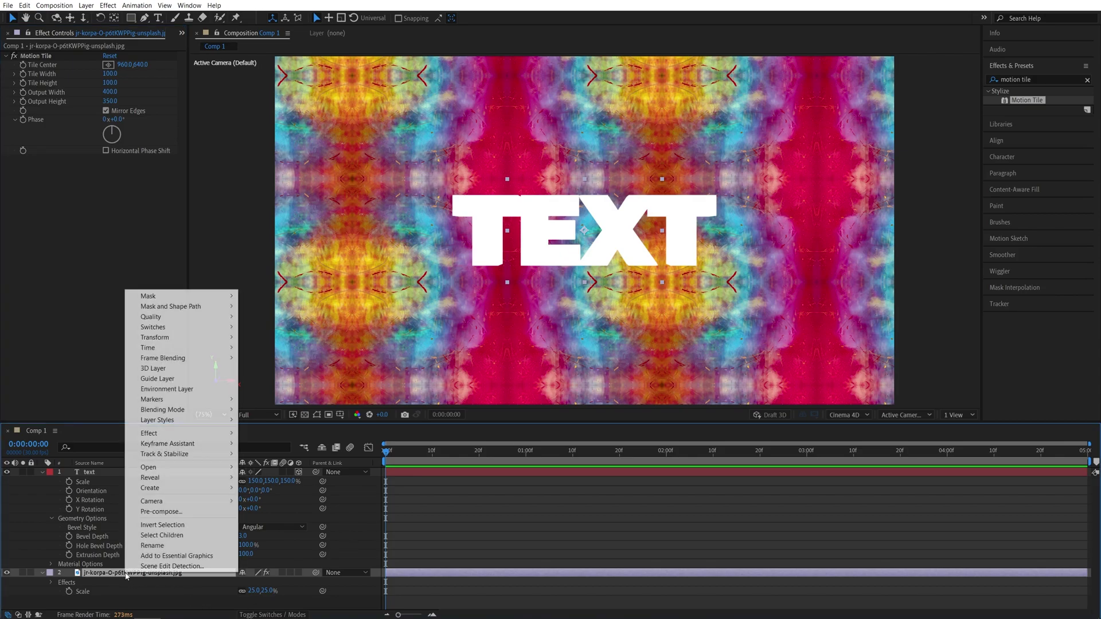
left_click(162, 511)
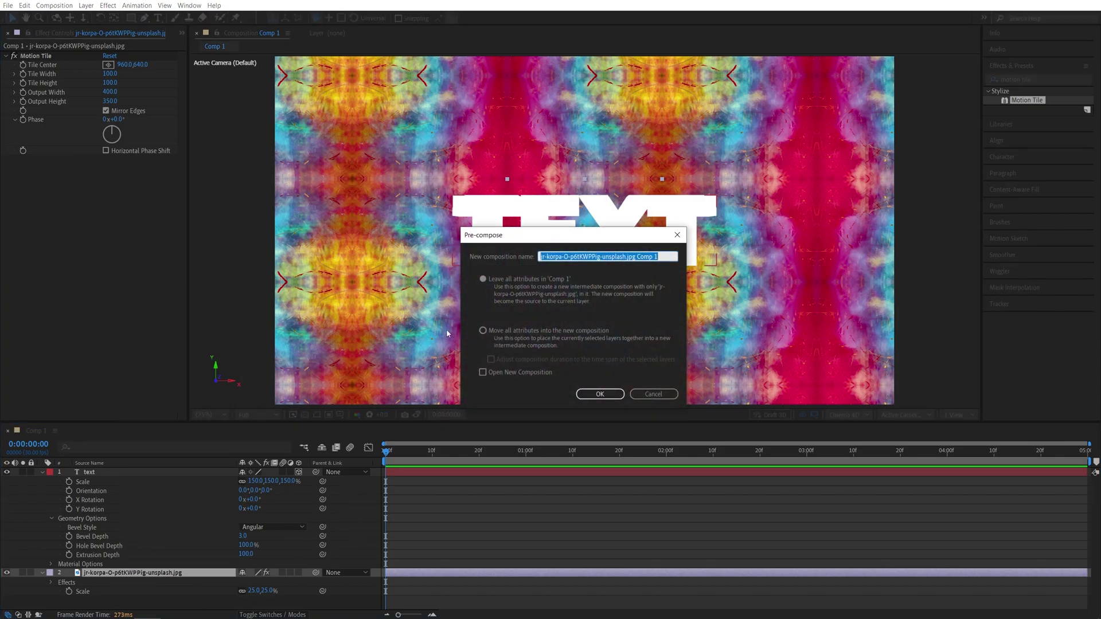
type("Map")
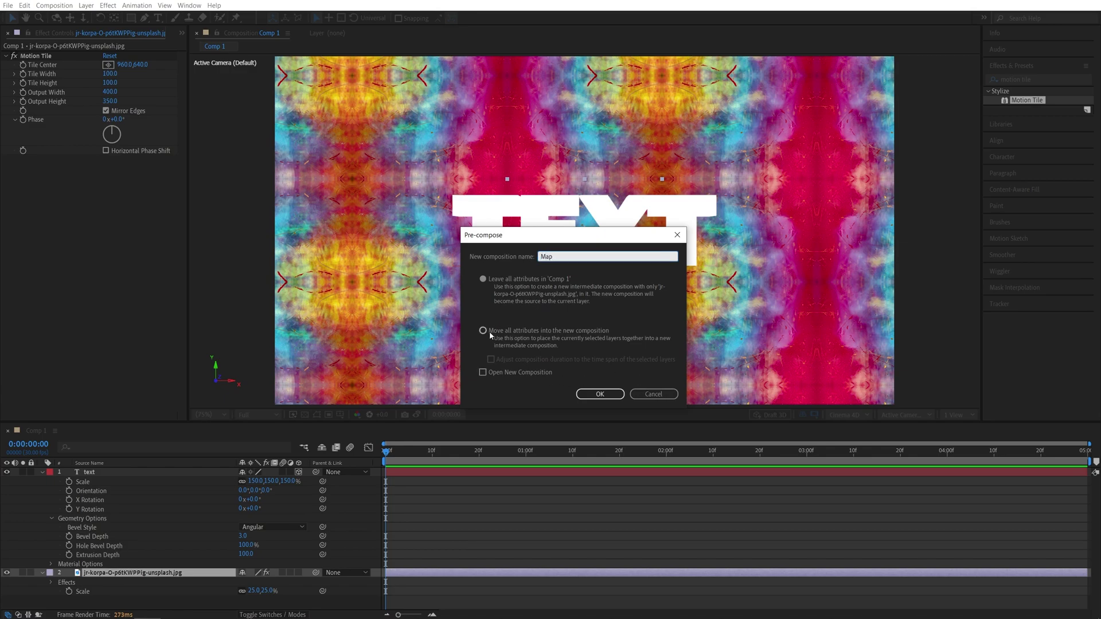
left_click(484, 331)
left_click(601, 395)
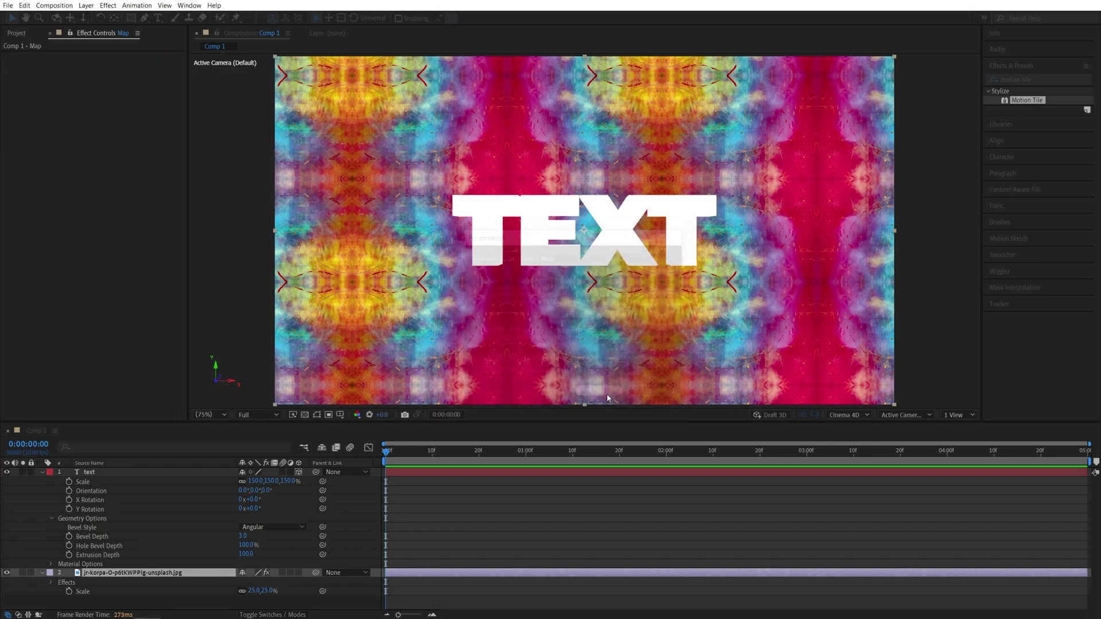
right_click(94, 572)
left_click(163, 389)
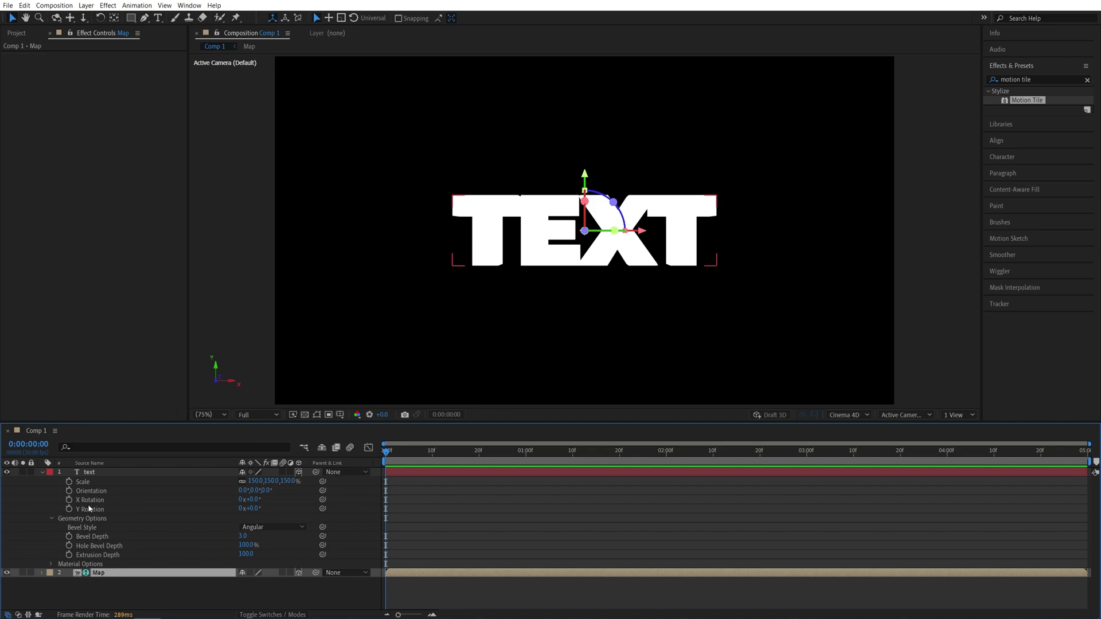
- In the text's Material Options, set Reflection Intensity to 100% and Reflection Sharpness to 30%
left_click(51, 564)
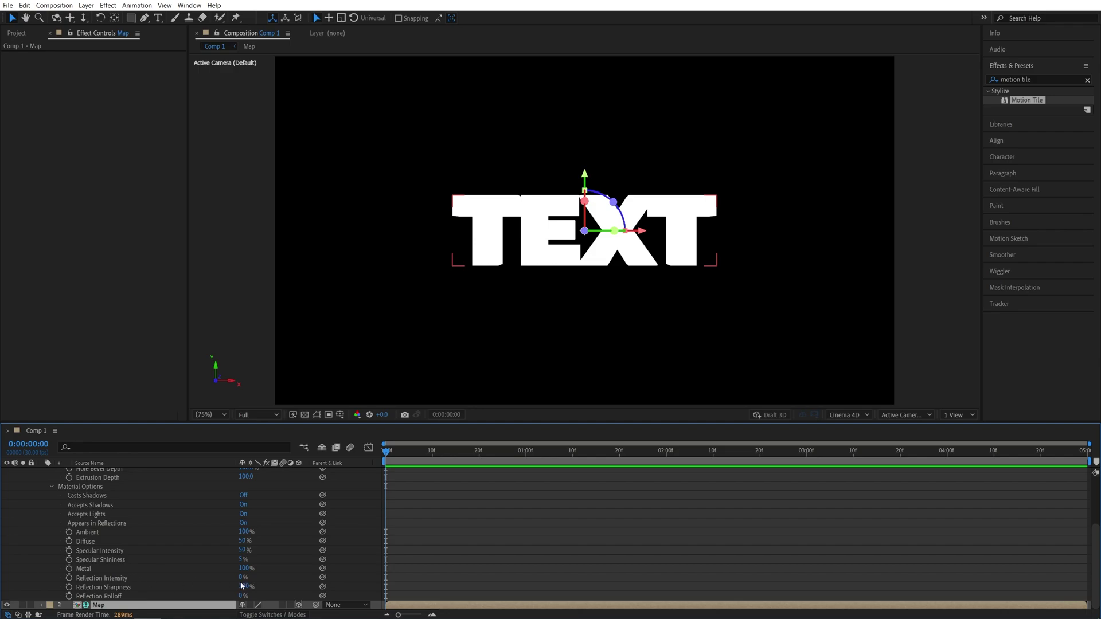
left_click_drag(241, 579, 413, 565)
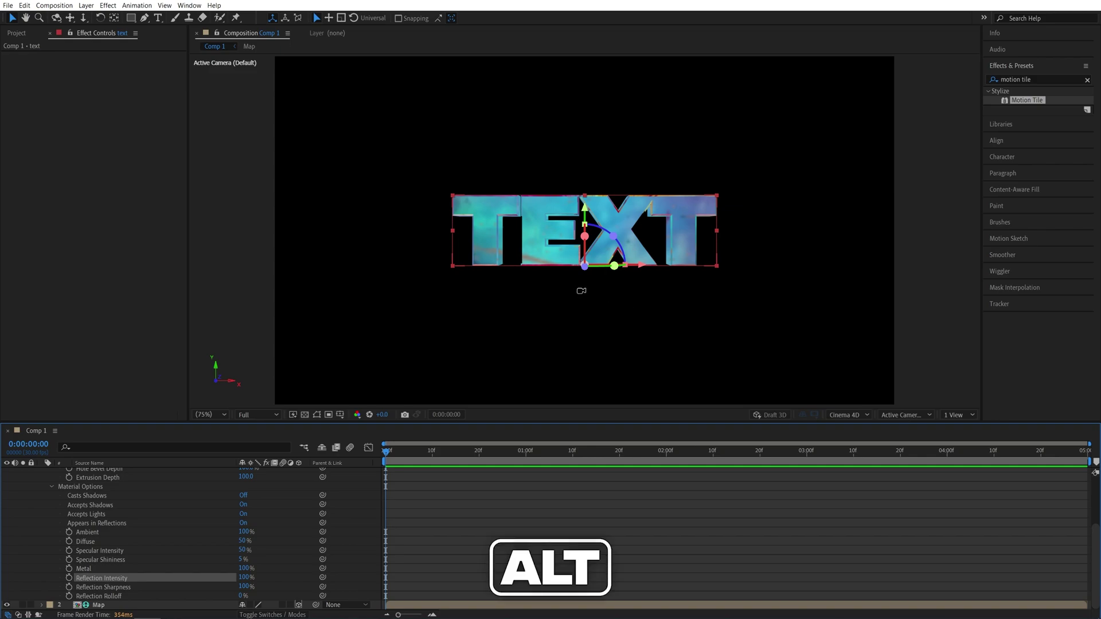
left_click_drag(576, 279, 605, 240)
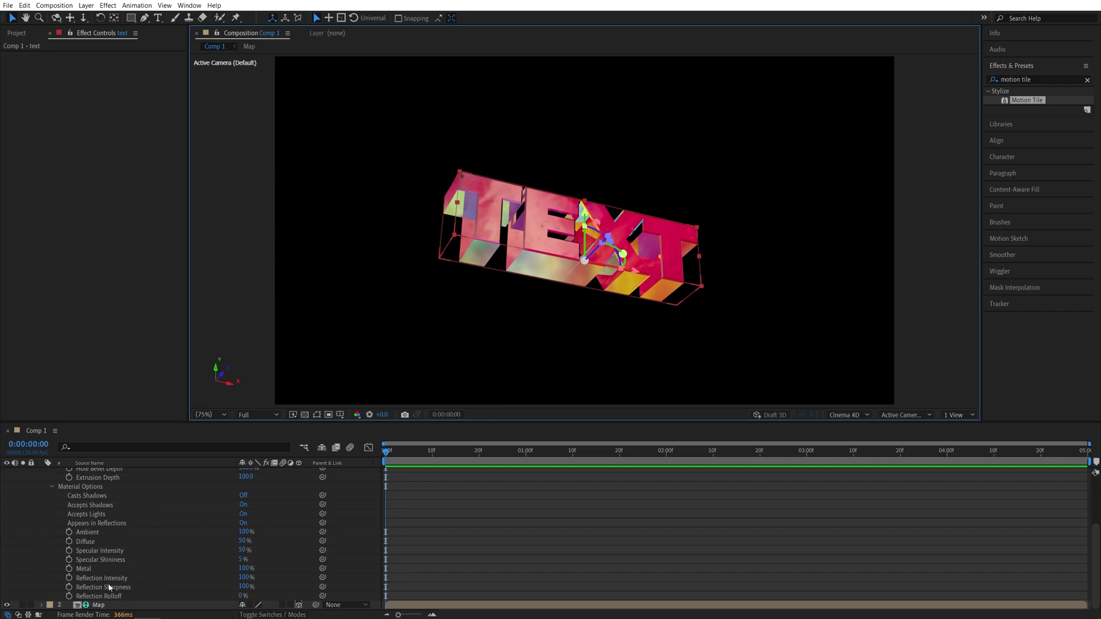
left_click(245, 586)
type("3")
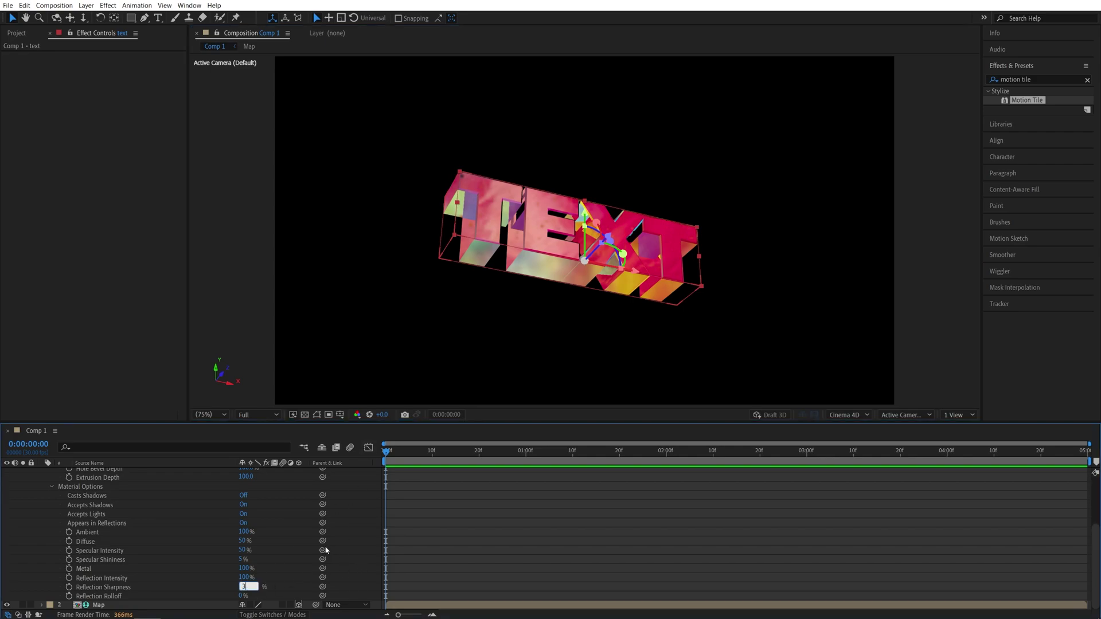
type("0")
key("Return")
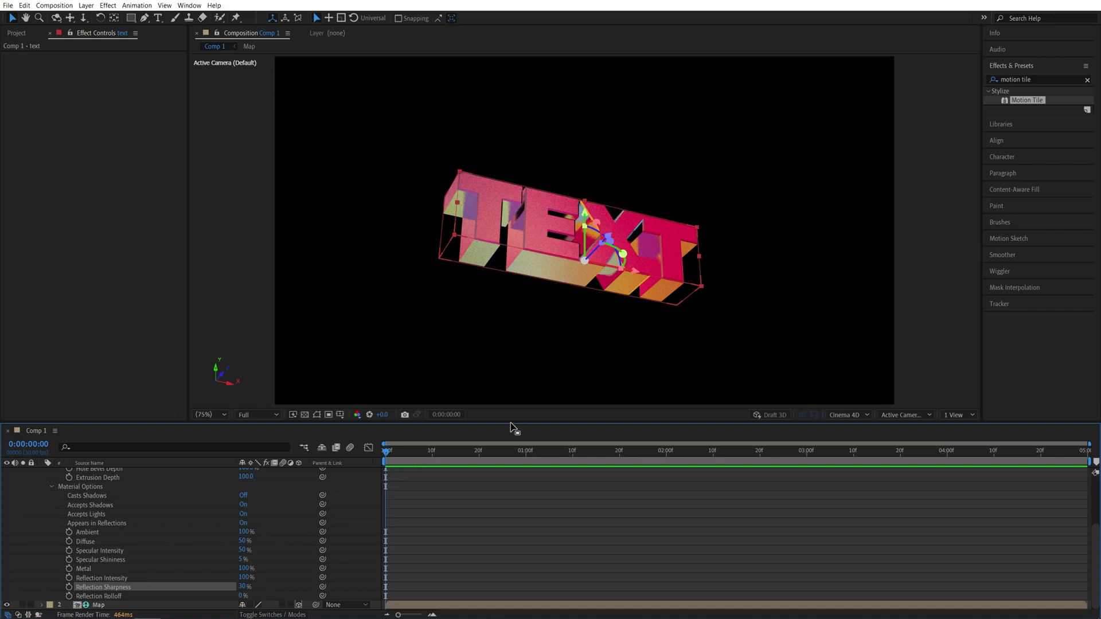
left_click(349, 522)
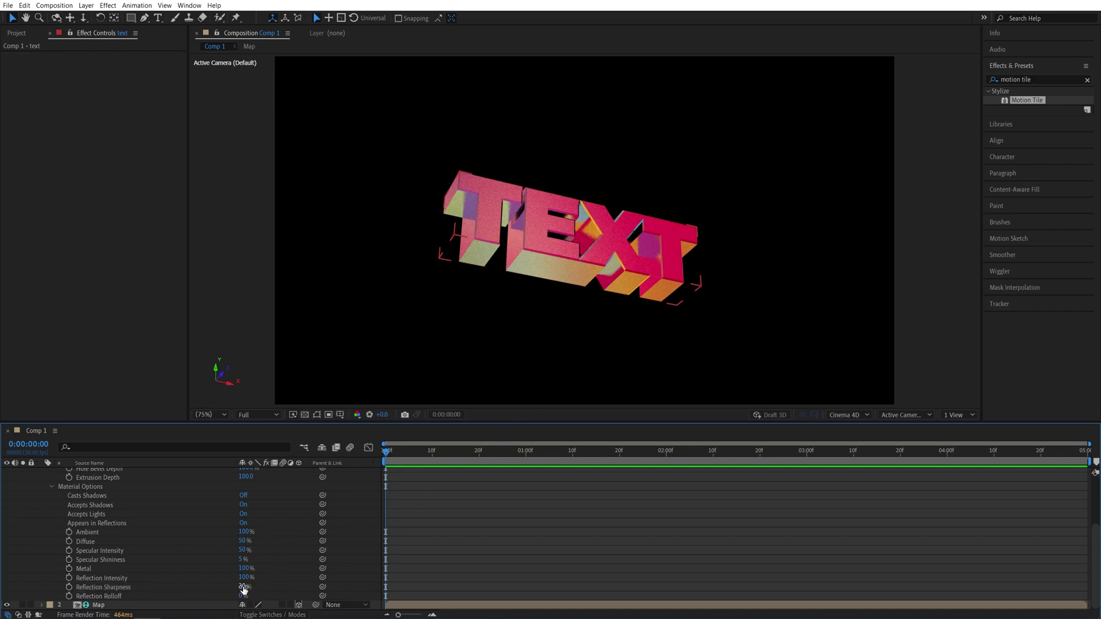
scroll(274, 550, "up", 3)
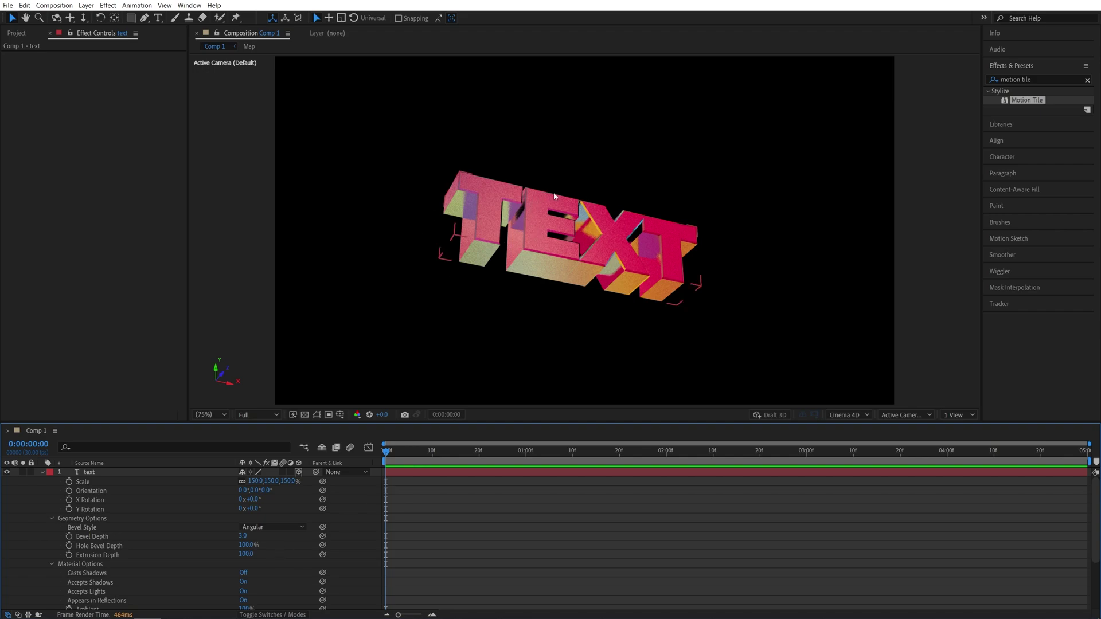
- Add a new adjustment layer to the composition
left_click(86, 5)
mouse_move(172, 16)
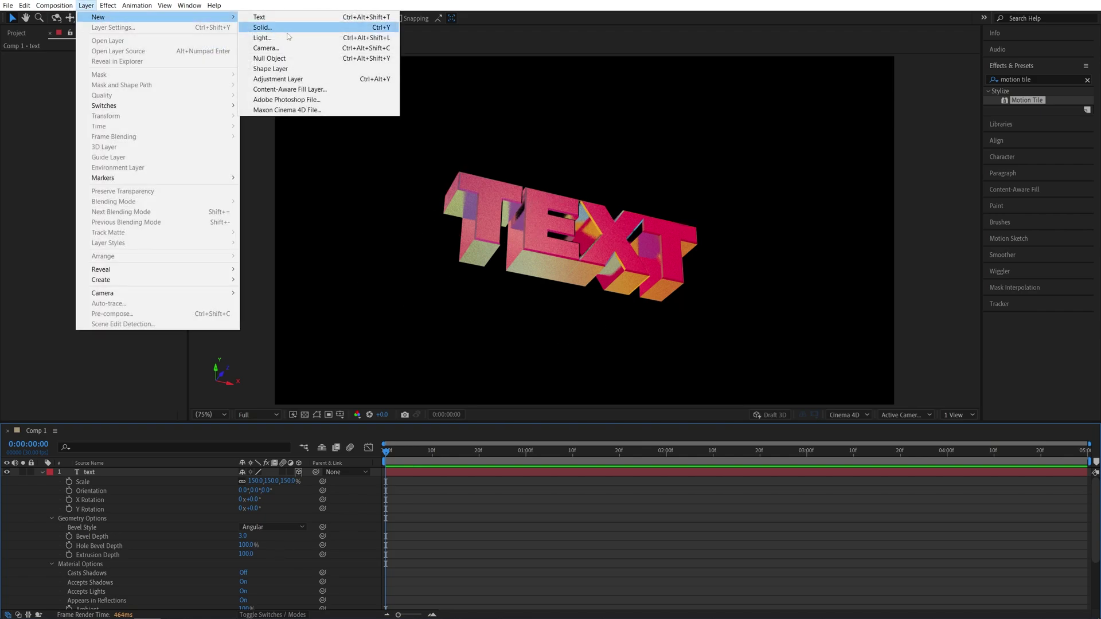
left_click(283, 81)
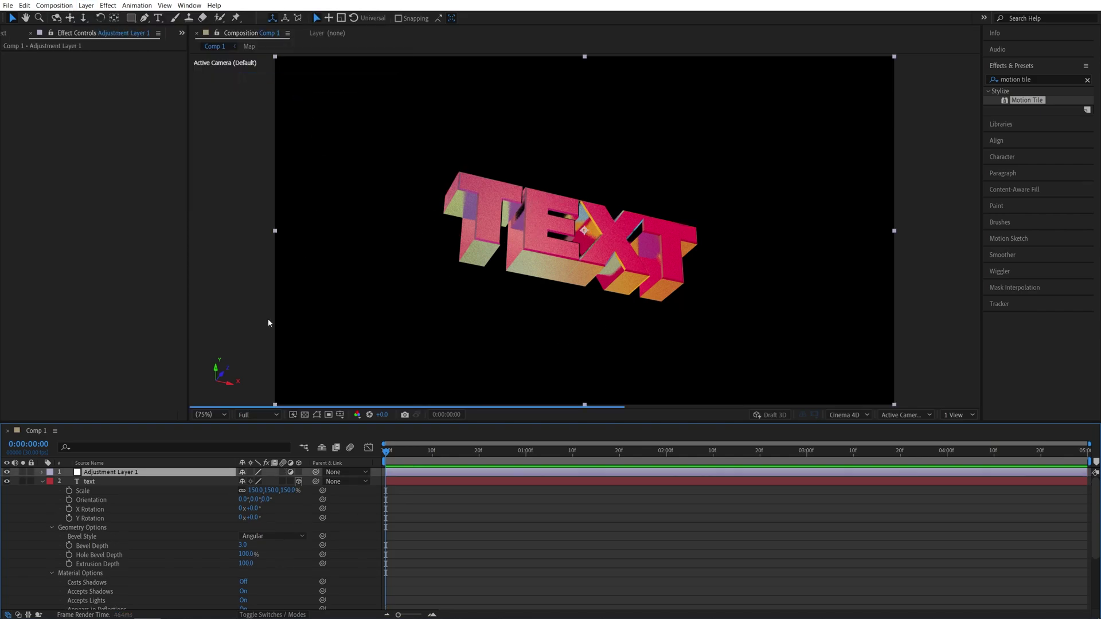
left_click(43, 483)
- Apply Glow to Adjustment Layer 1 with Glow Threshold 50%
left_click(1030, 79)
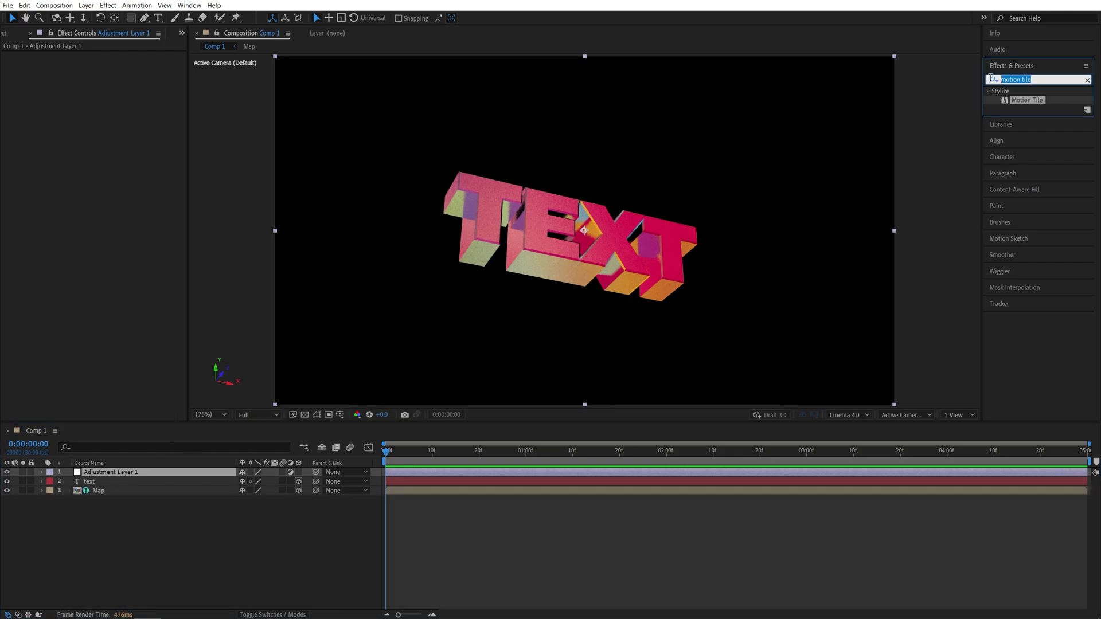
type("glow")
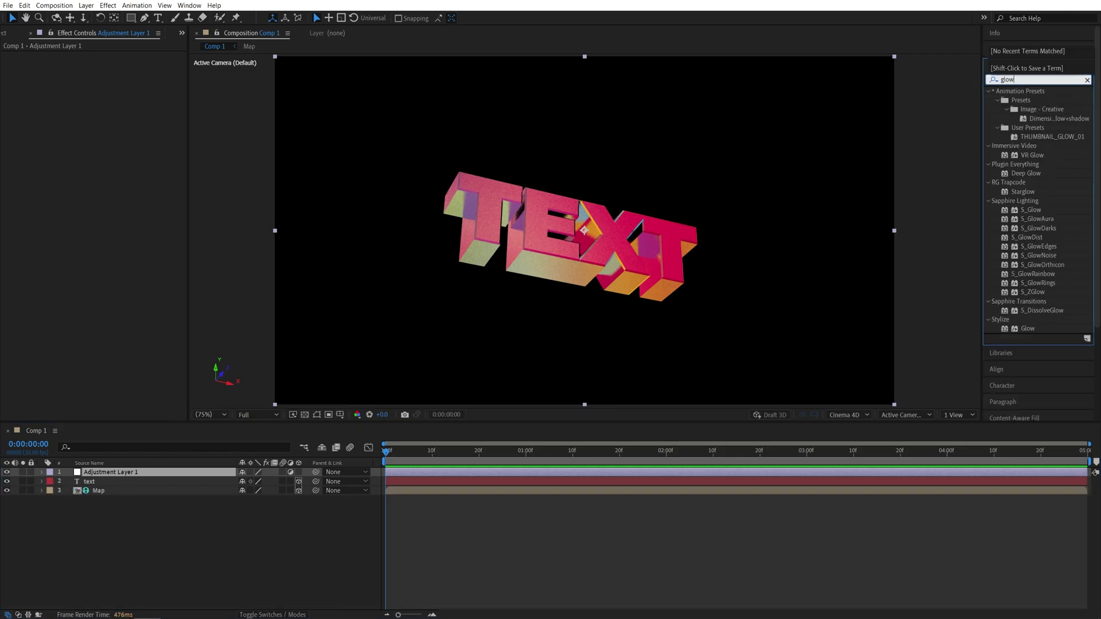
left_click_drag(1028, 329, 122, 473)
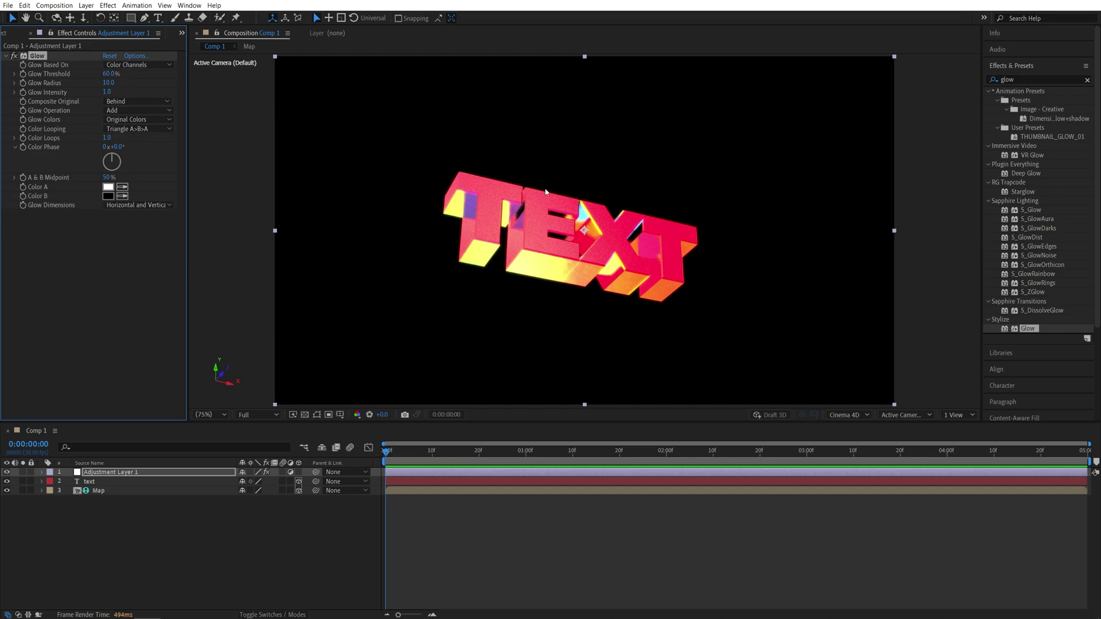
left_click_drag(109, 74, 104, 81)
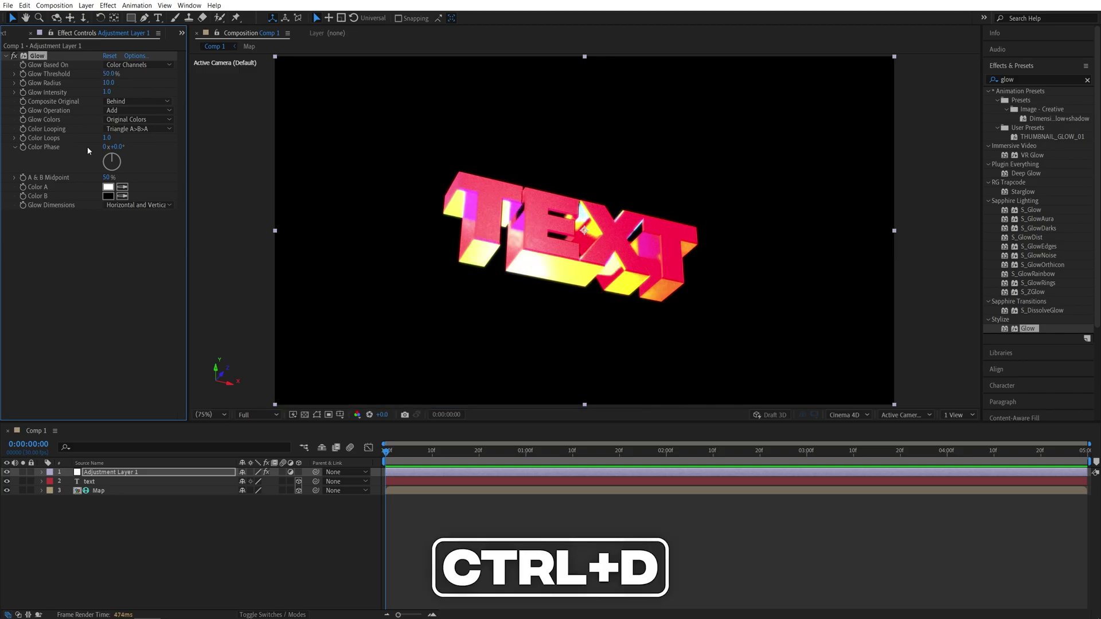
- Duplicate the Glow effect and set Glow 2's Glow Radius to 1000
key("ctrl+d")
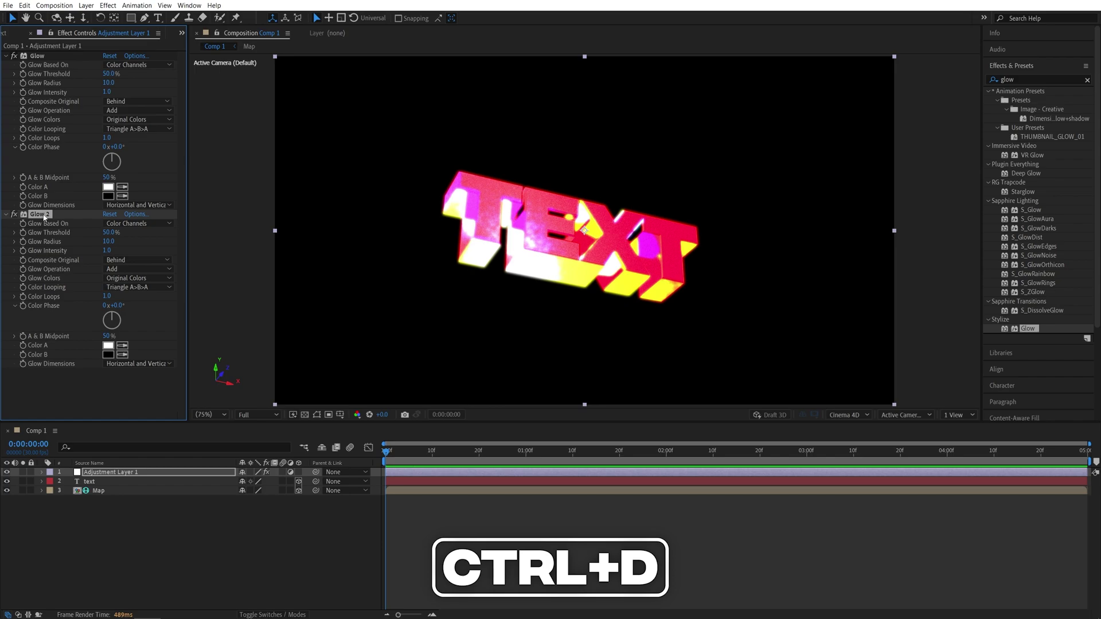
left_click(108, 241)
type("1000")
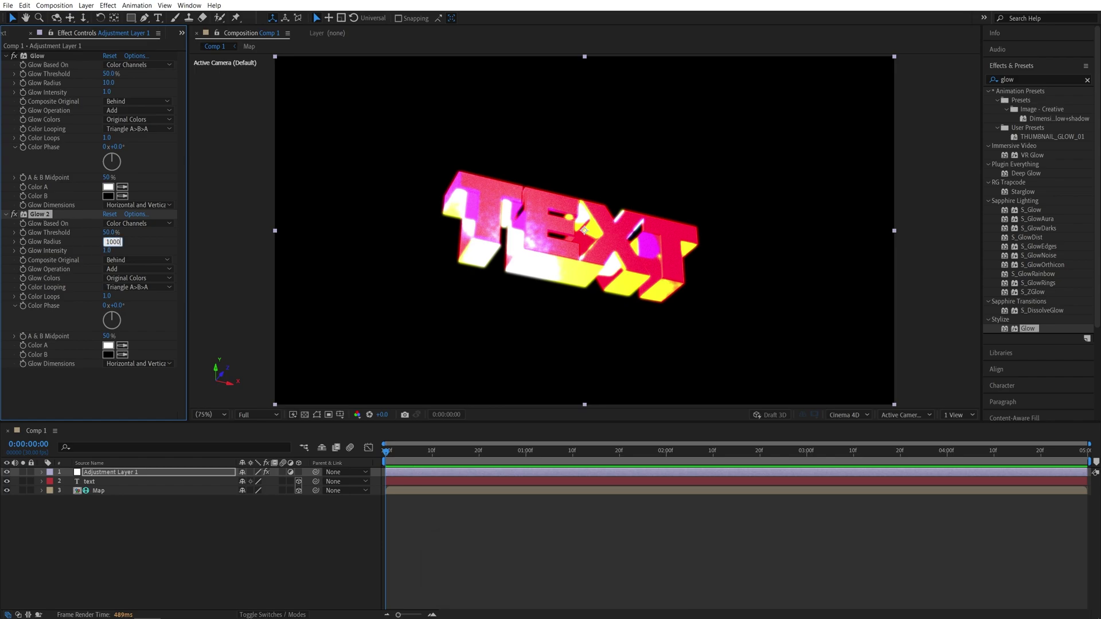
key("Return")
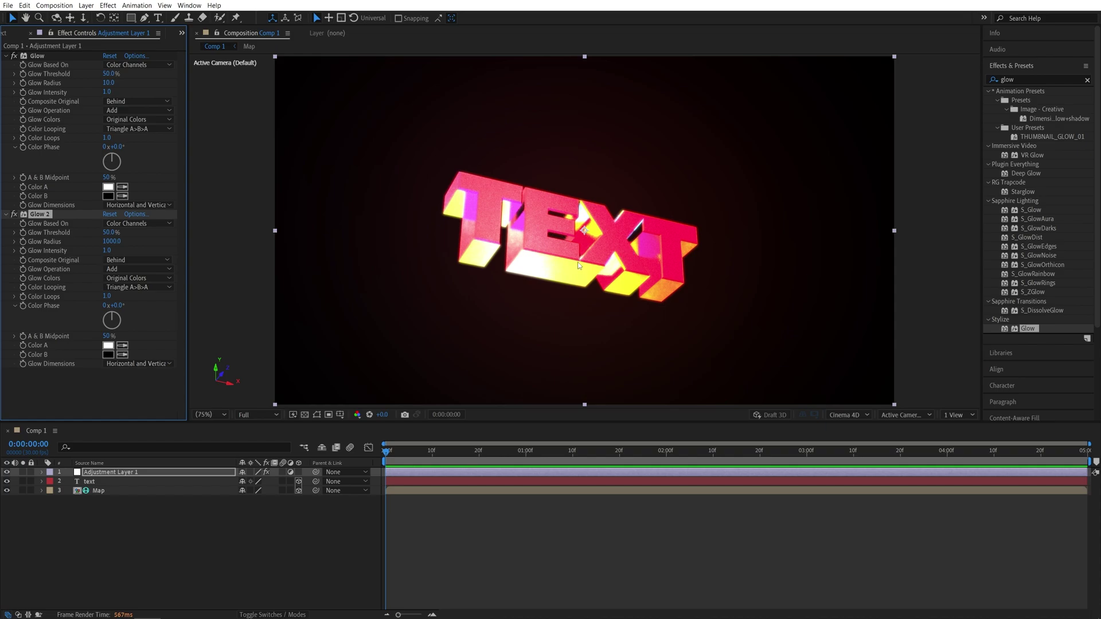
- Add a new camera layer, Camera 1, with default settings
left_click(108, 5)
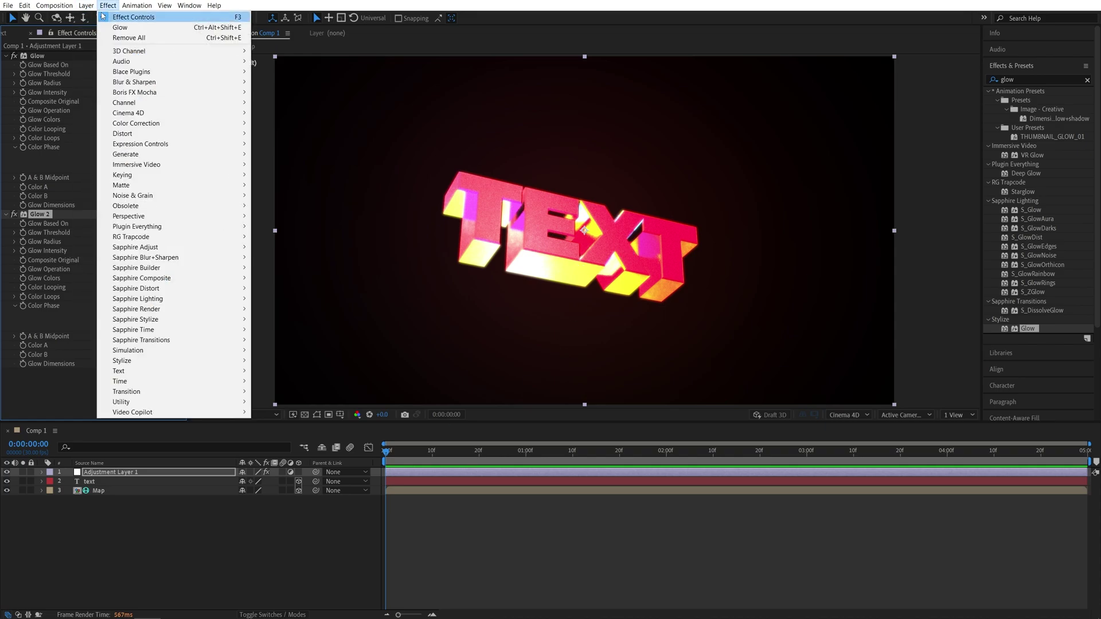
mouse_move(86, 5)
mouse_move(218, 17)
left_click(267, 49)
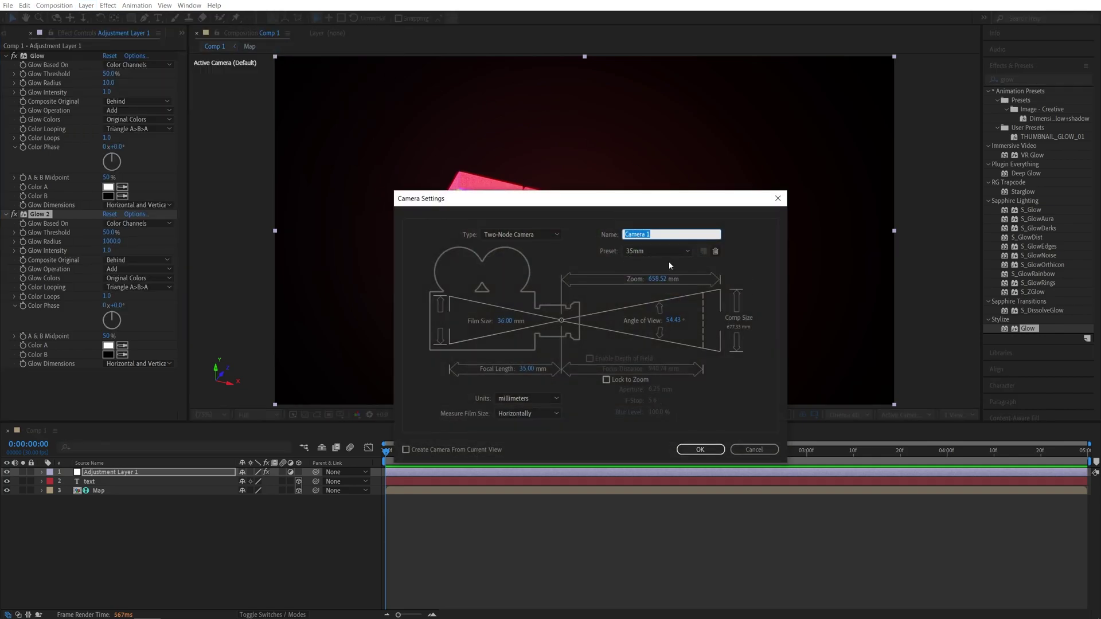
left_click(701, 451)
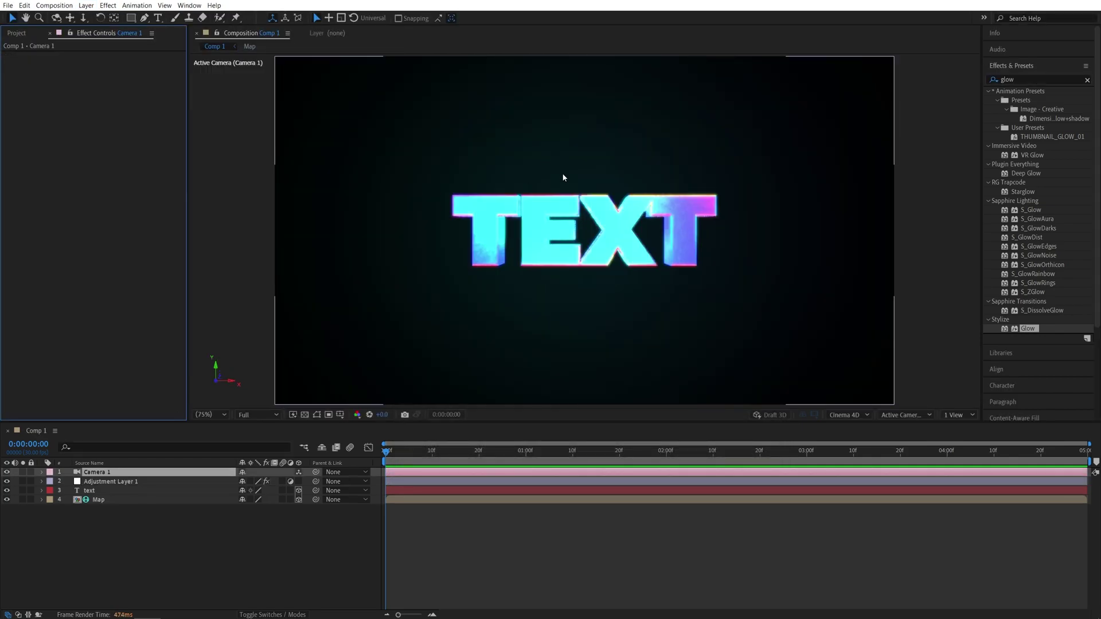
- Set a starting Position keyframe on Camera 1 and orbit it to tilt the word
left_click(41, 472)
left_click(51, 482)
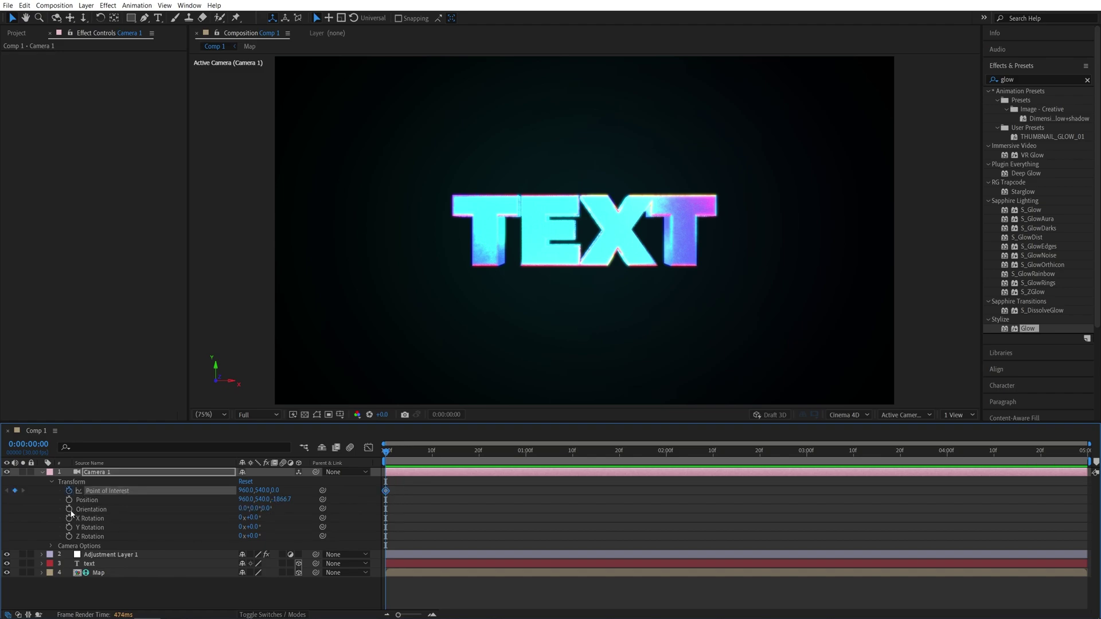
left_click(69, 499)
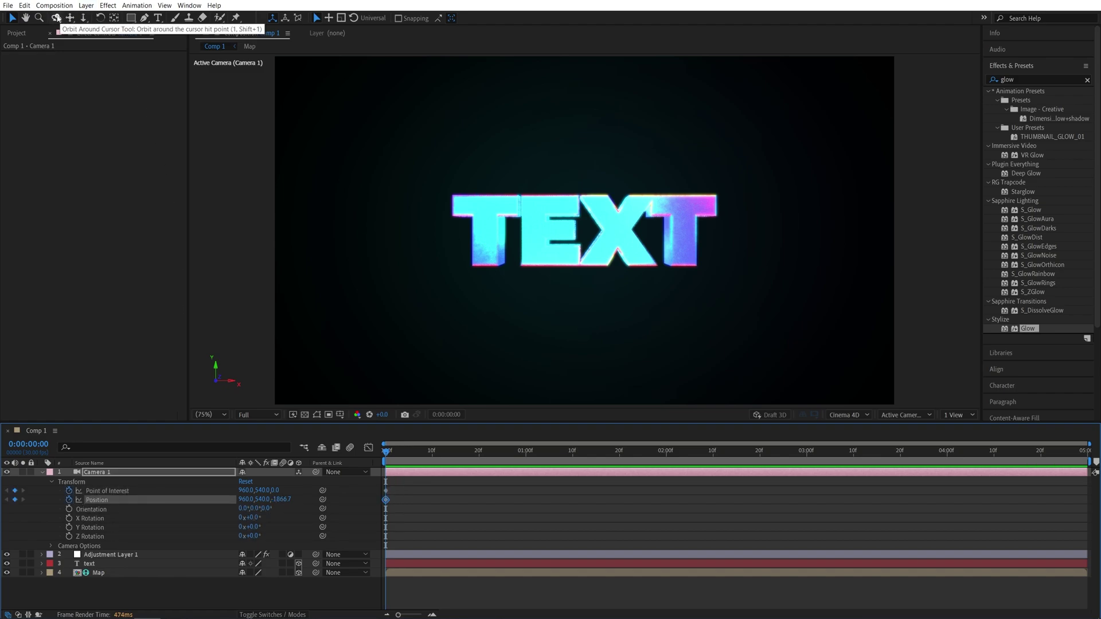
left_click(56, 17)
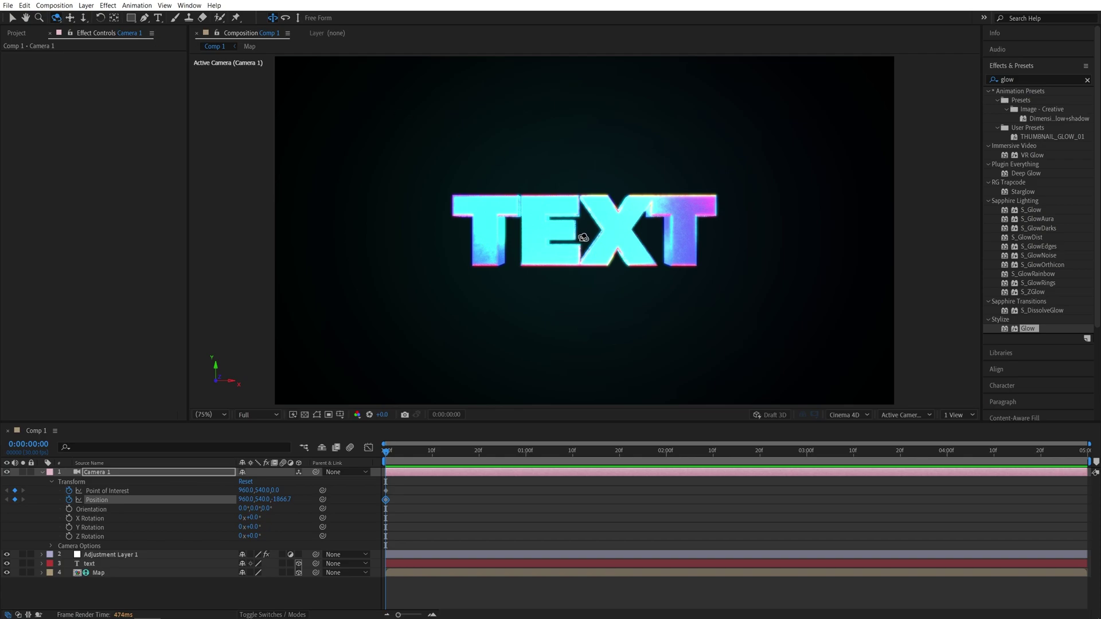
left_click_drag(583, 237, 611, 200)
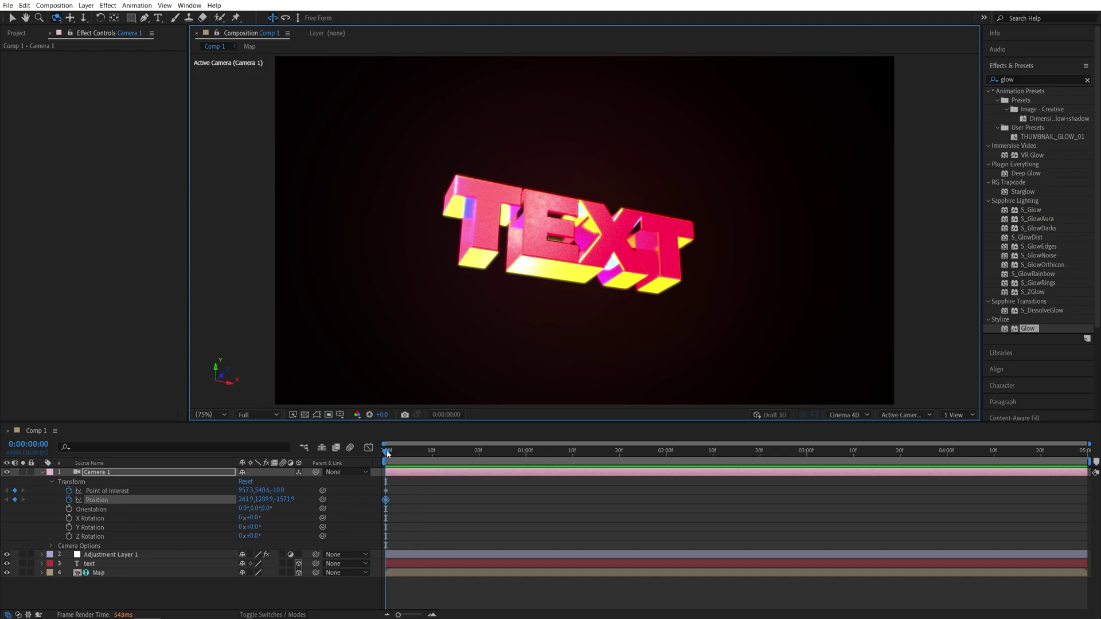
- At 0:00:03:00 orbit Camera 1 to a new angle, then Easy Ease all its keyframes
left_click_drag(387, 453, 808, 454)
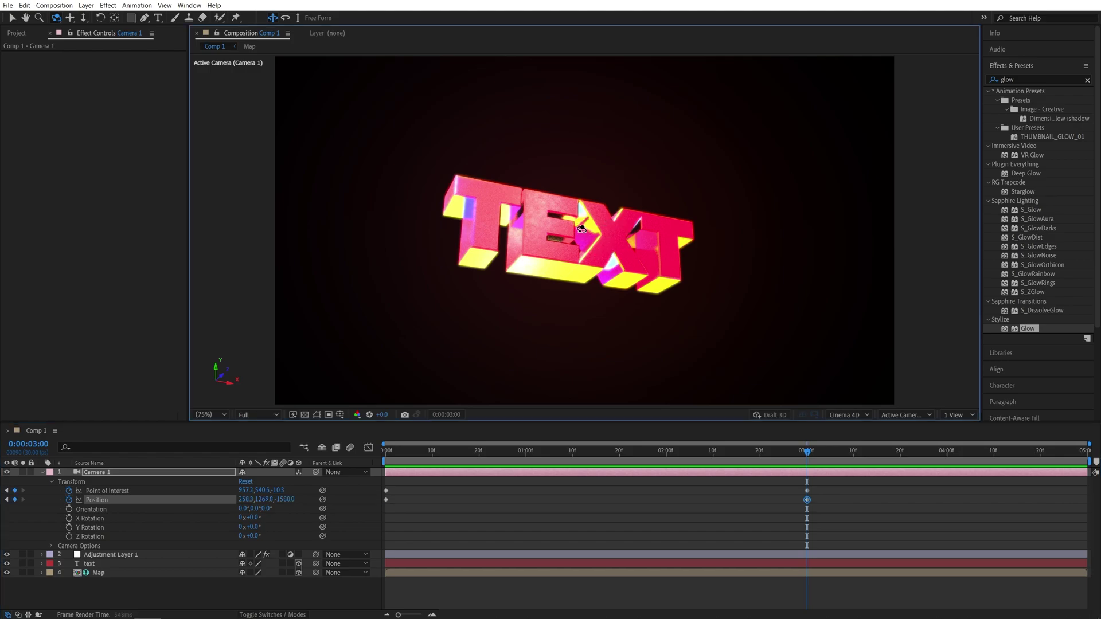
left_click_drag(582, 223, 589, 283)
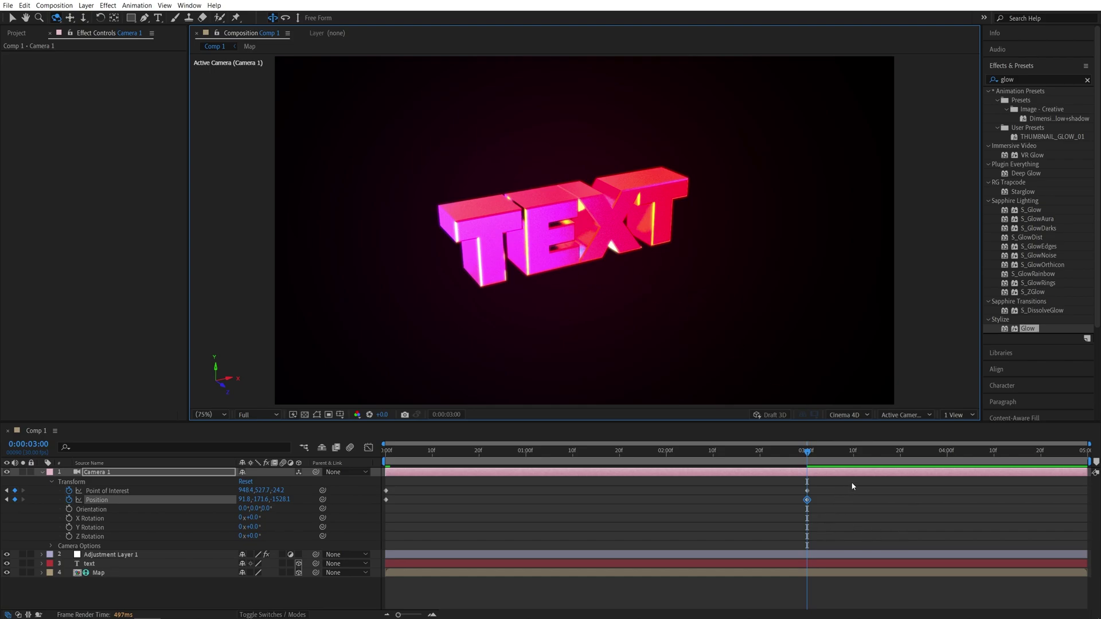
left_click_drag(852, 486, 421, 514)
right_click(386, 491)
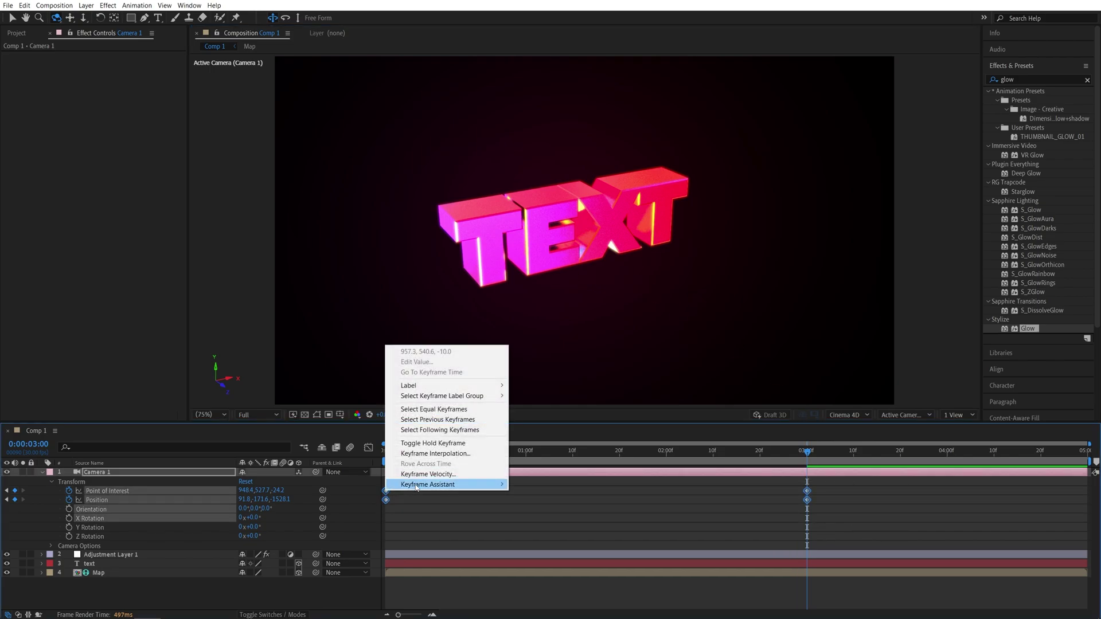
mouse_move(417, 486)
left_click(607, 518)
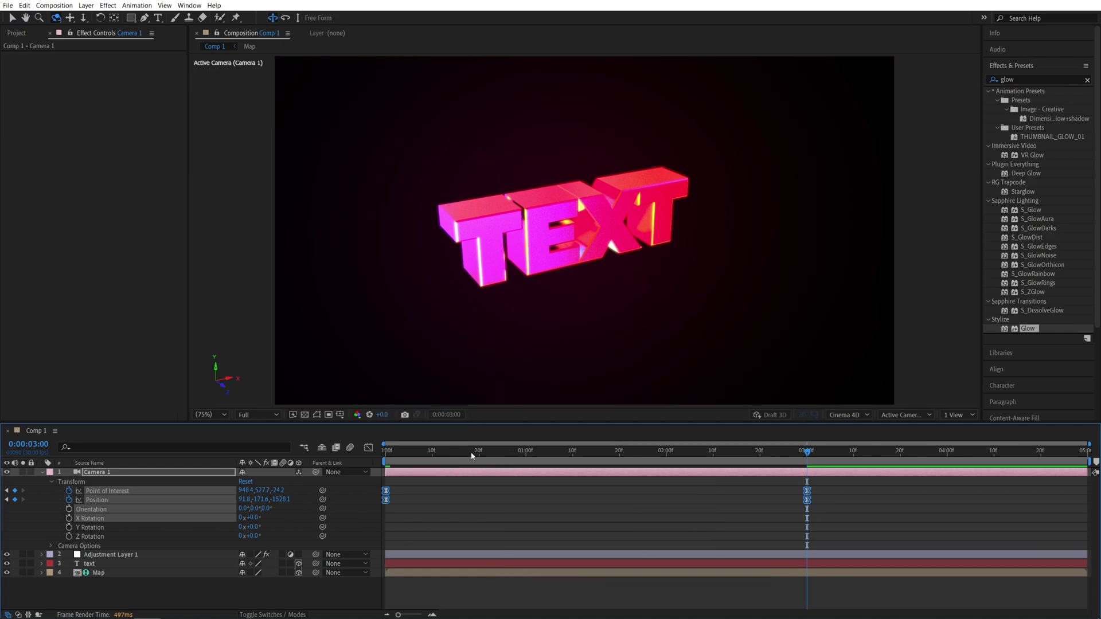
left_click_drag(471, 456, 682, 466)
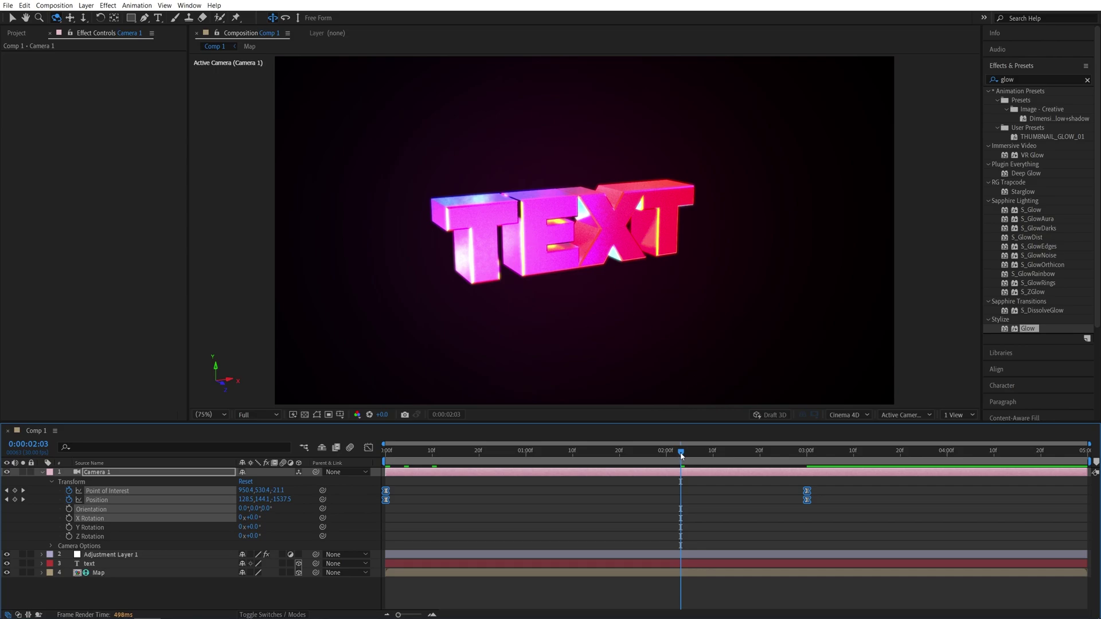
- Enable Per-character 3D on the TEXT layer
key("Home")
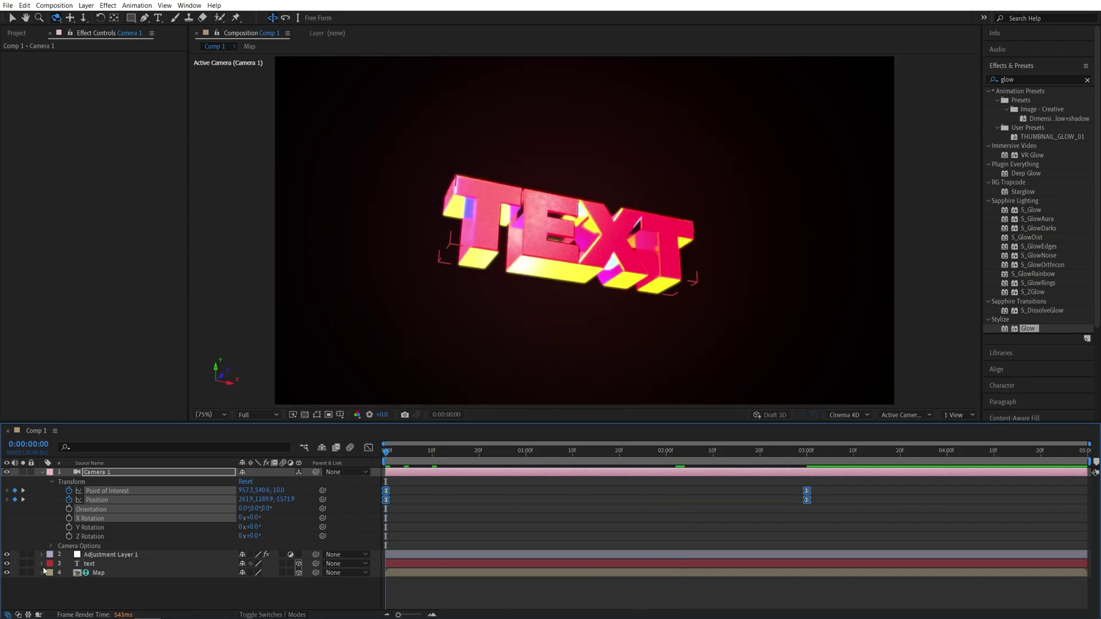
left_click(41, 564)
scroll(44, 568, "down", 5)
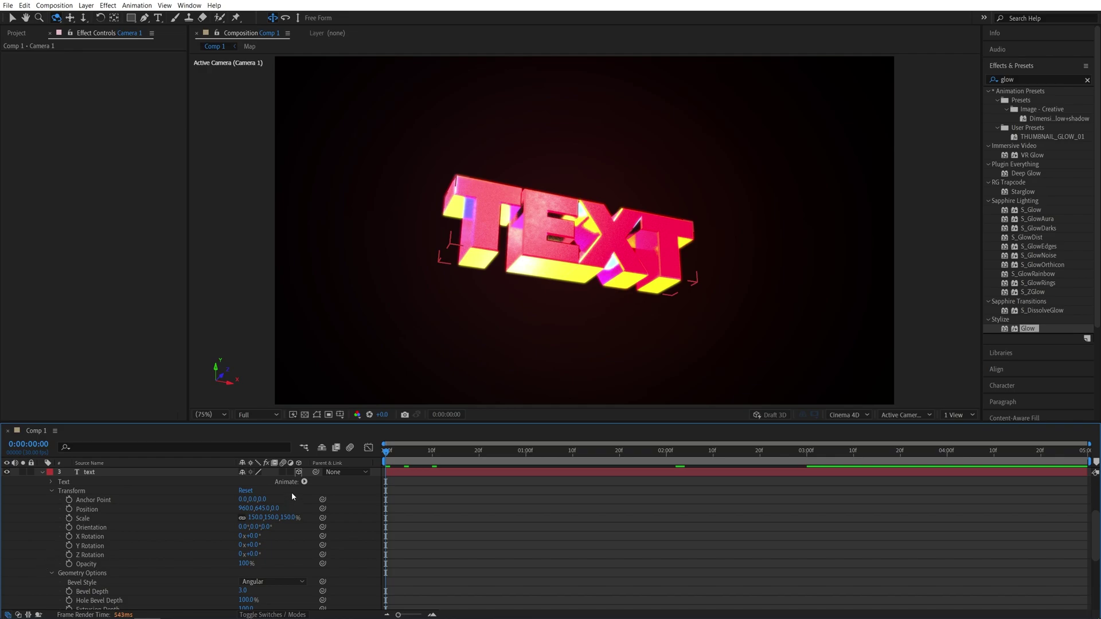
left_click(304, 482)
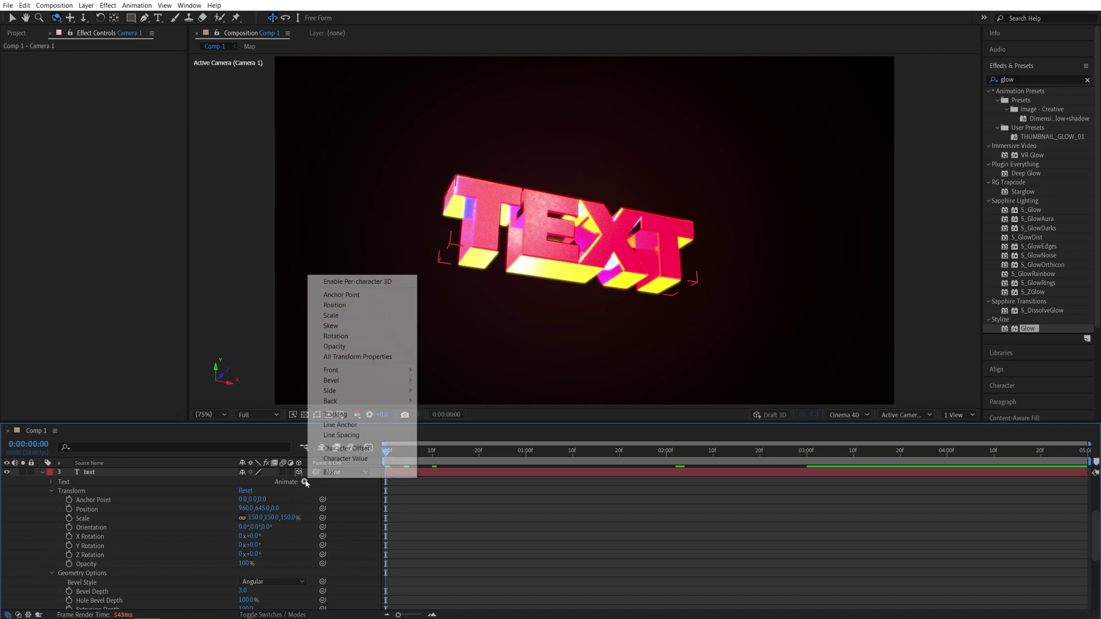
left_click(349, 283)
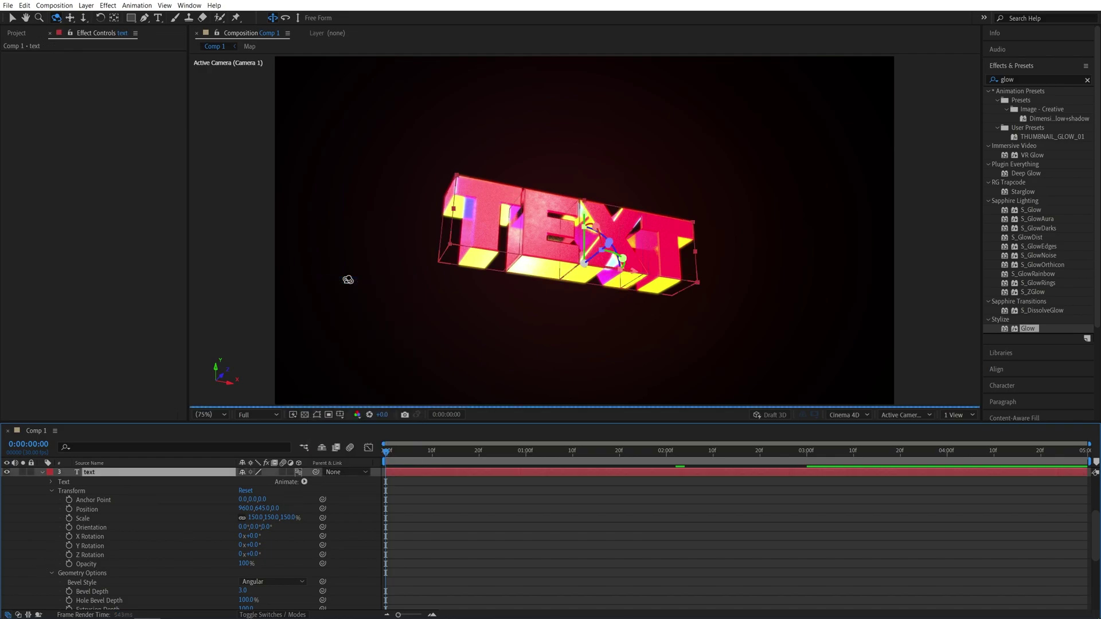
- Add a Scale text animator with its Scale set to 0%
left_click(305, 482)
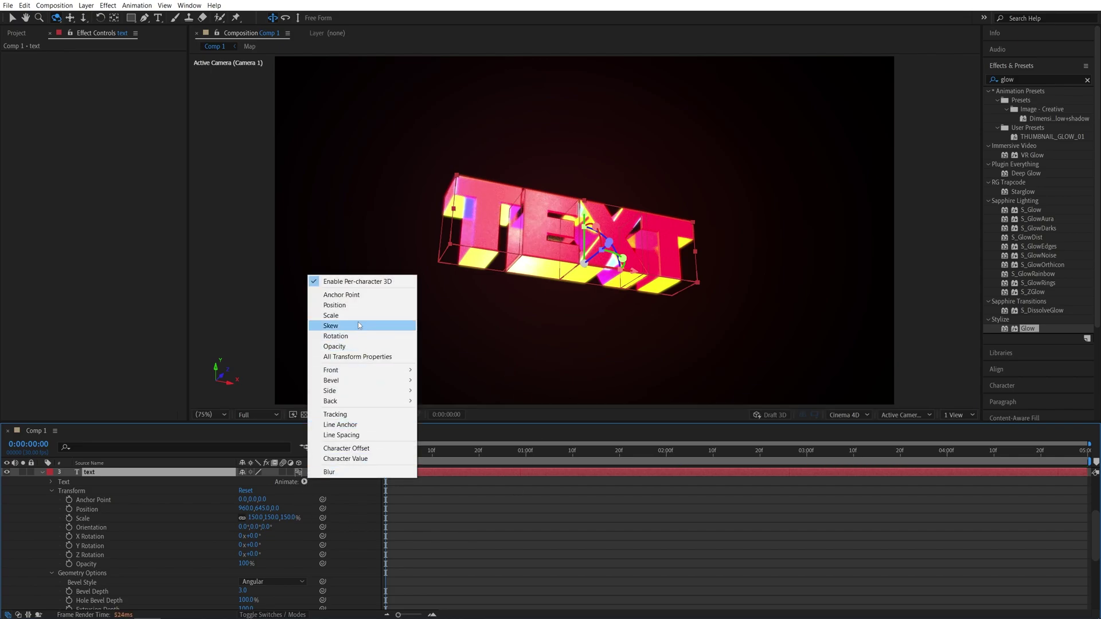
left_click(334, 314)
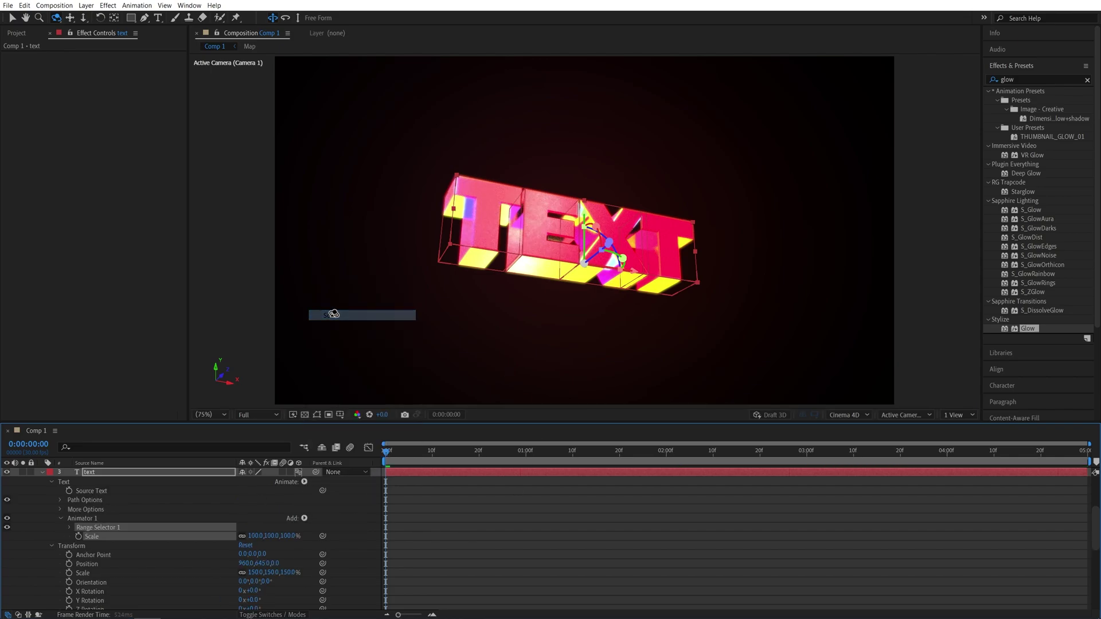
left_click(256, 536)
type("0")
key("Return")
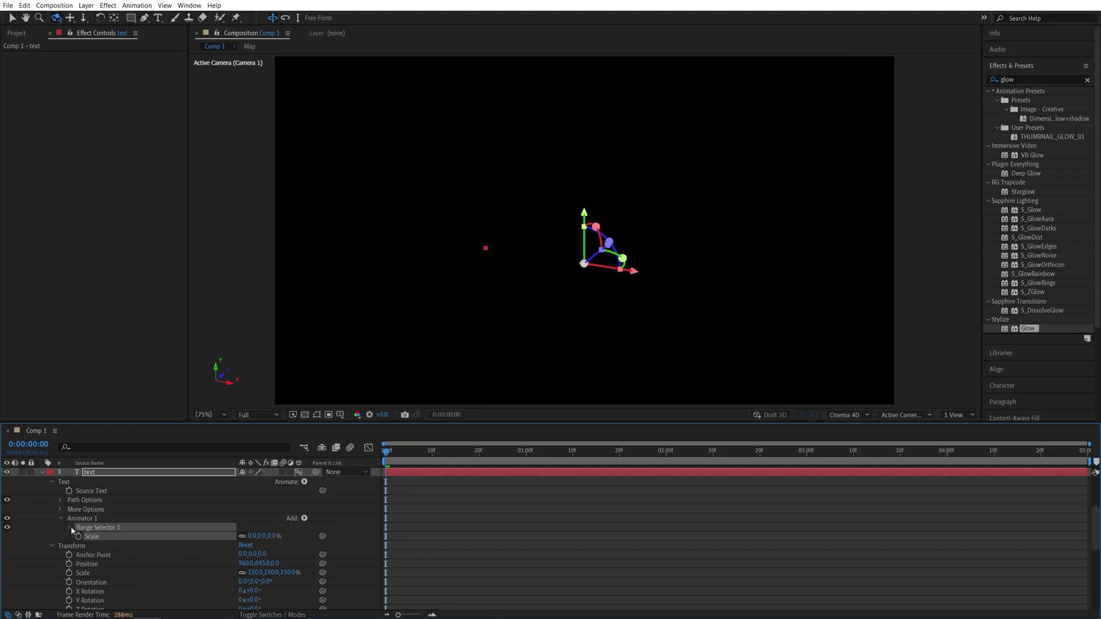
- Keyframe Range Selector Offset from -100% at 0s to 100% at 1s
left_click(69, 527)
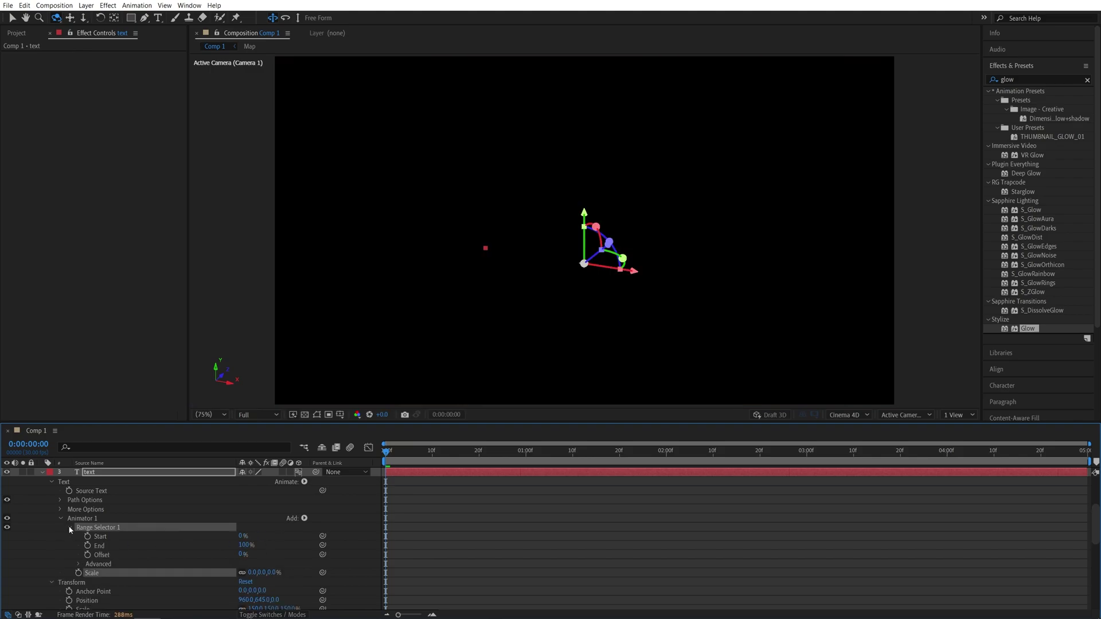
left_click(87, 555)
left_click(243, 554)
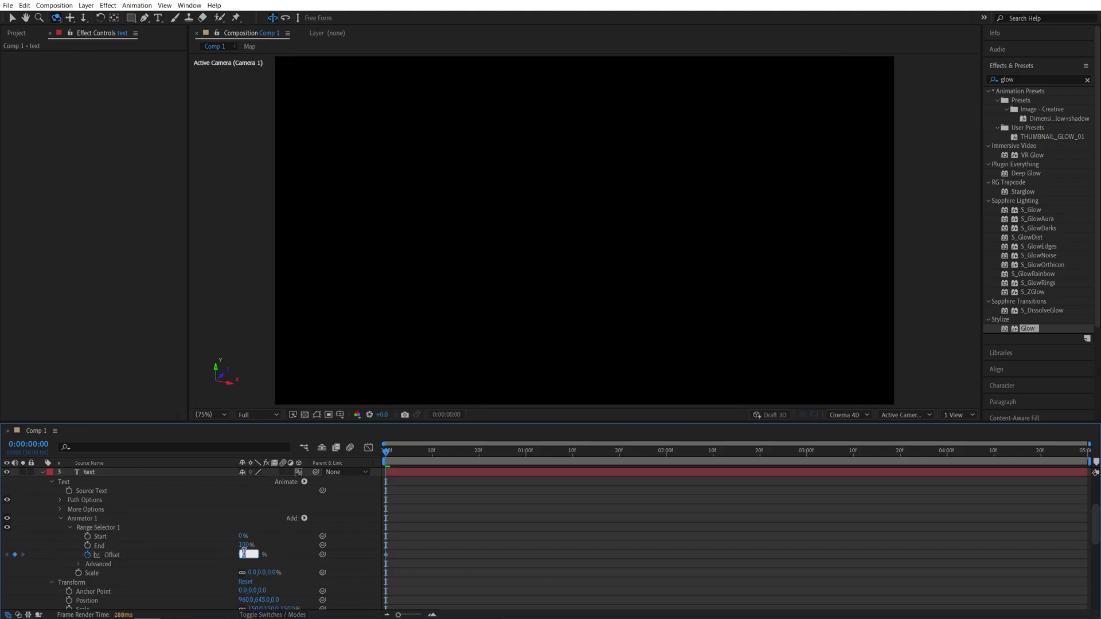
type("-100")
key("Return")
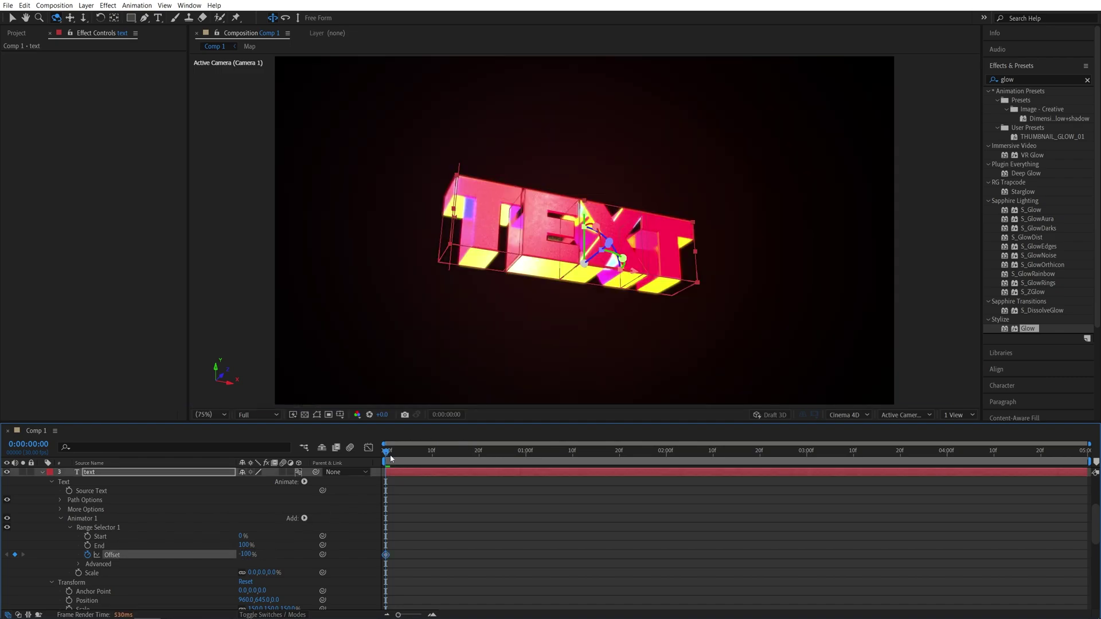
left_click_drag(392, 457, 526, 457)
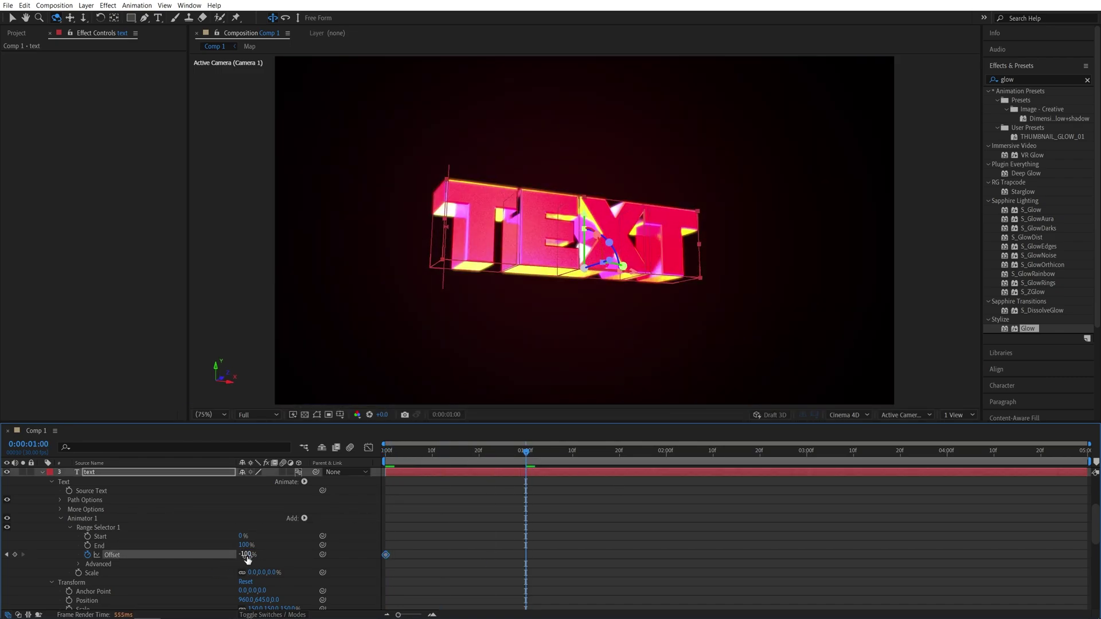
left_click_drag(247, 560, 549, 559)
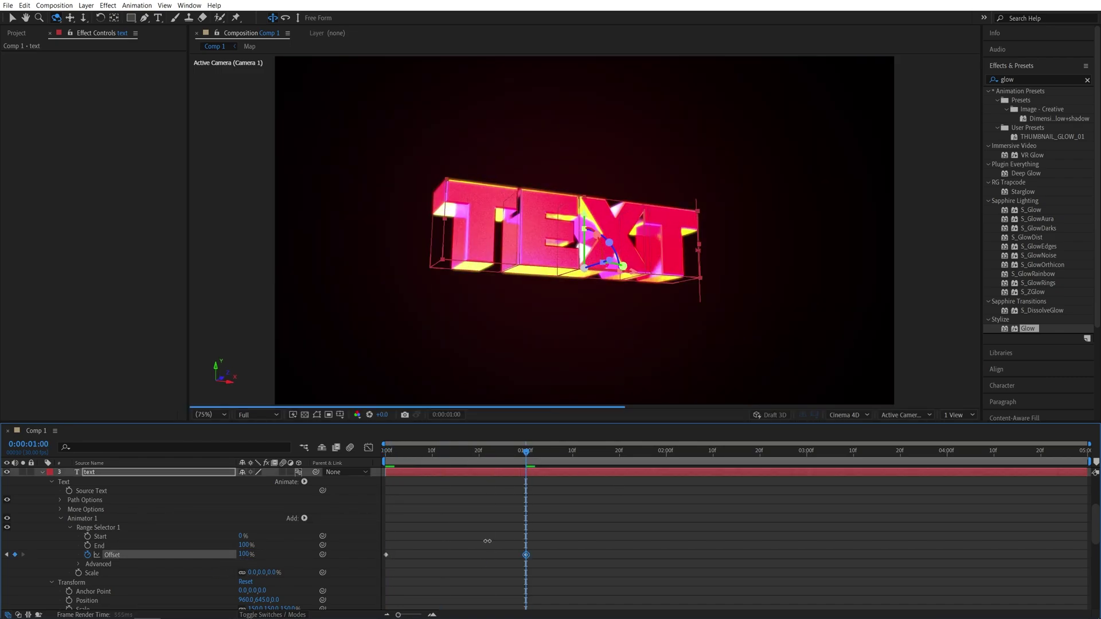
- Set the selector Shape to Ramp Up with Ease High 100% and Ease Low 50%
left_click(78, 564)
scroll(78, 563, "down", 3)
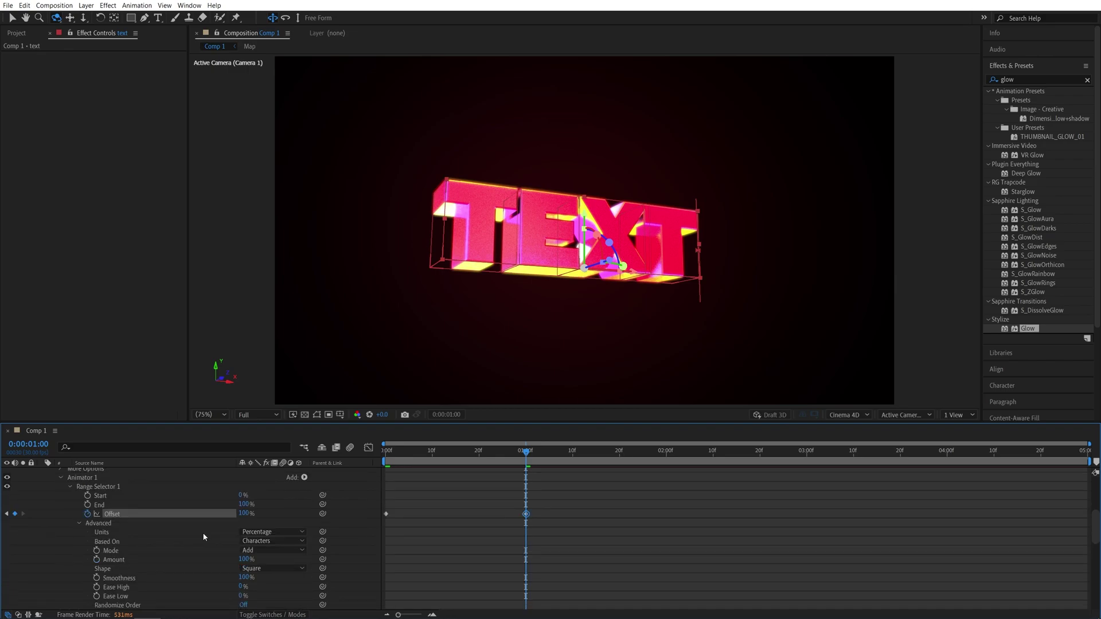
left_click(272, 568)
left_click(261, 515)
left_click(137, 570)
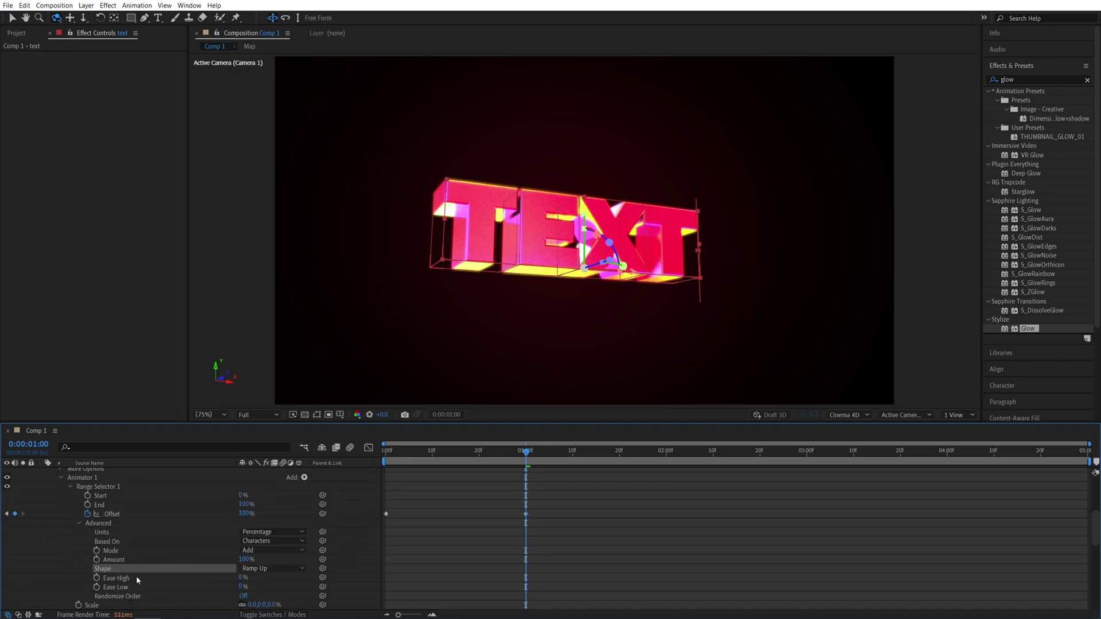
left_click(243, 578)
left_click(276, 587)
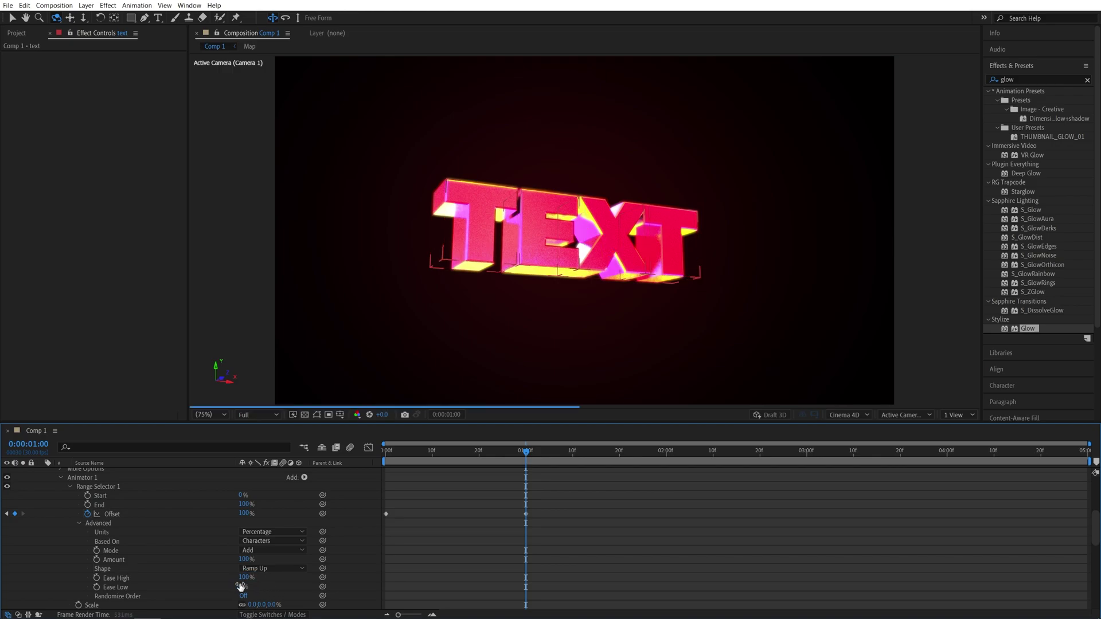
type("50")
key("Return")
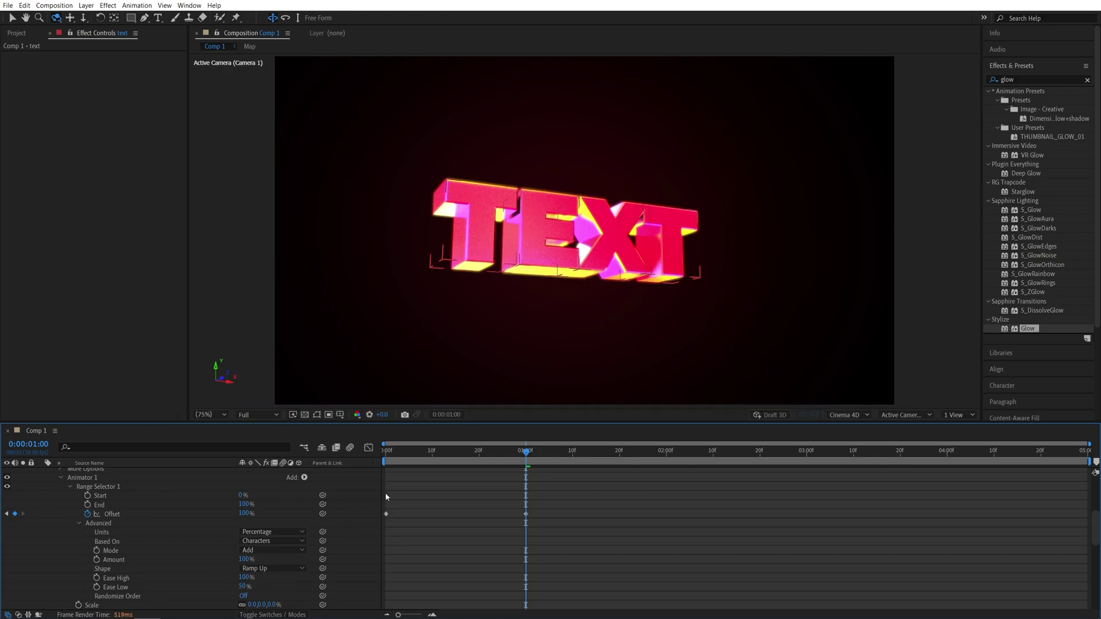
- Preview the per-character reveal over the first second
key("Home")
key("space")
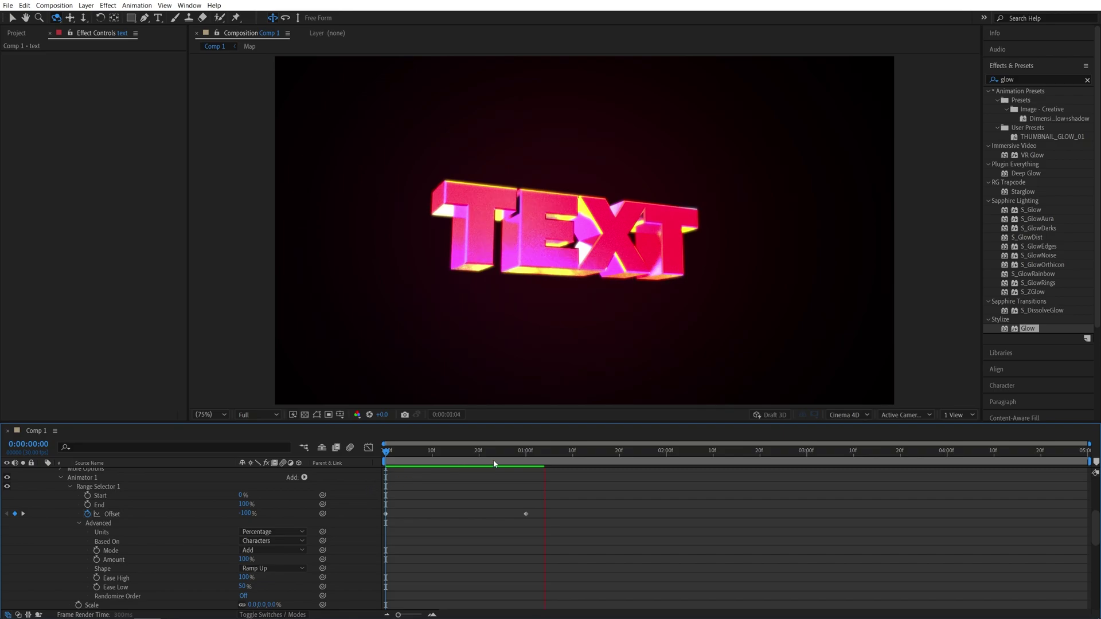
left_click(400, 453)
left_click_drag(400, 454, 528, 458)
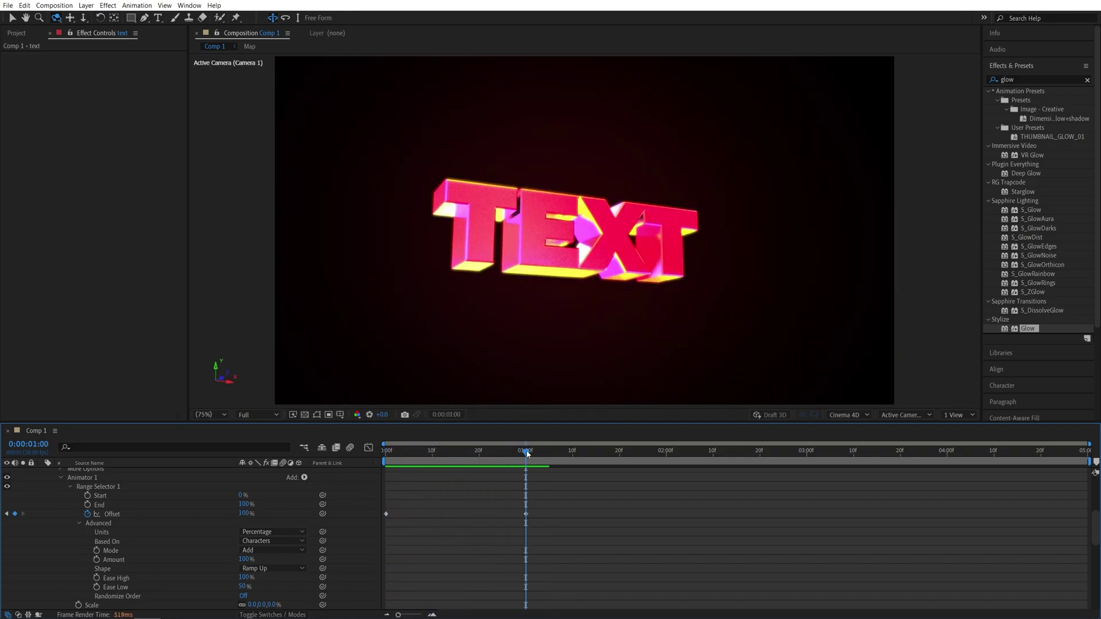
mouse_move(517, 454)
left_mouse_down()
mouse_move(400, 453)
mouse_move(512, 453)
left_mouse_up()
scroll(224, 530, "up", 10)
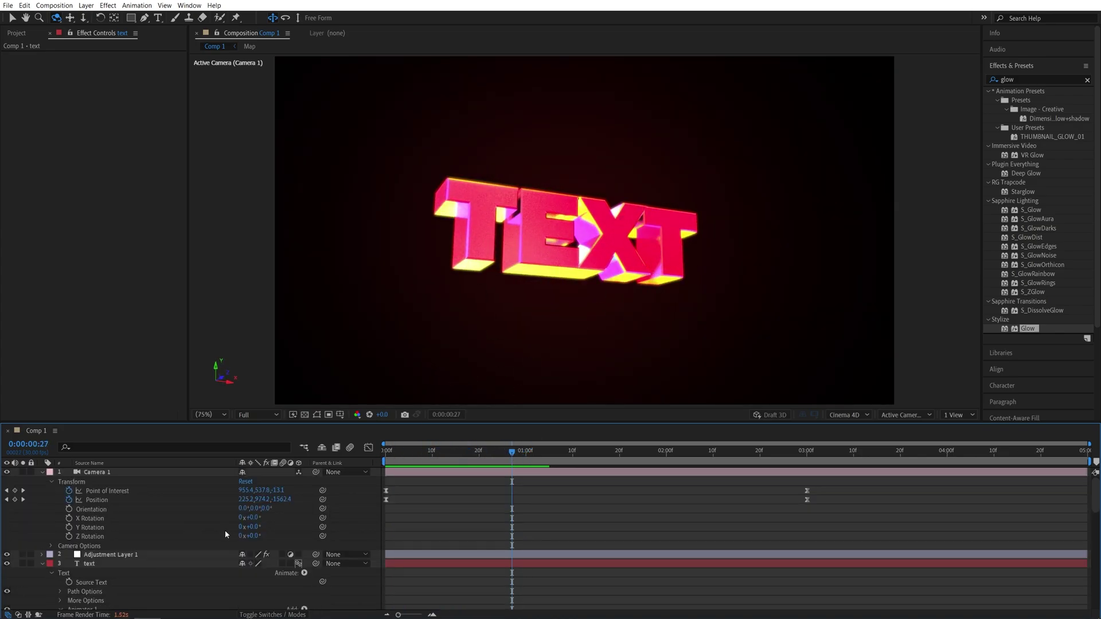
- Apply Turbulent Displace to Adjustment Layer 1 and set its Amount to 25
left_click(112, 563)
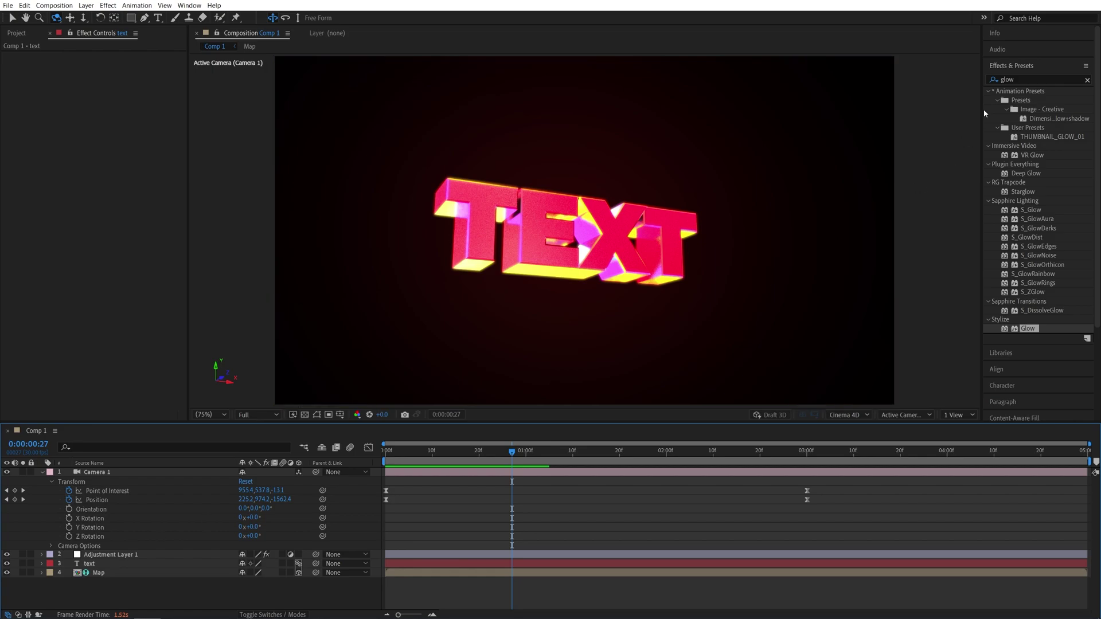
left_click(1024, 79)
type("turbu")
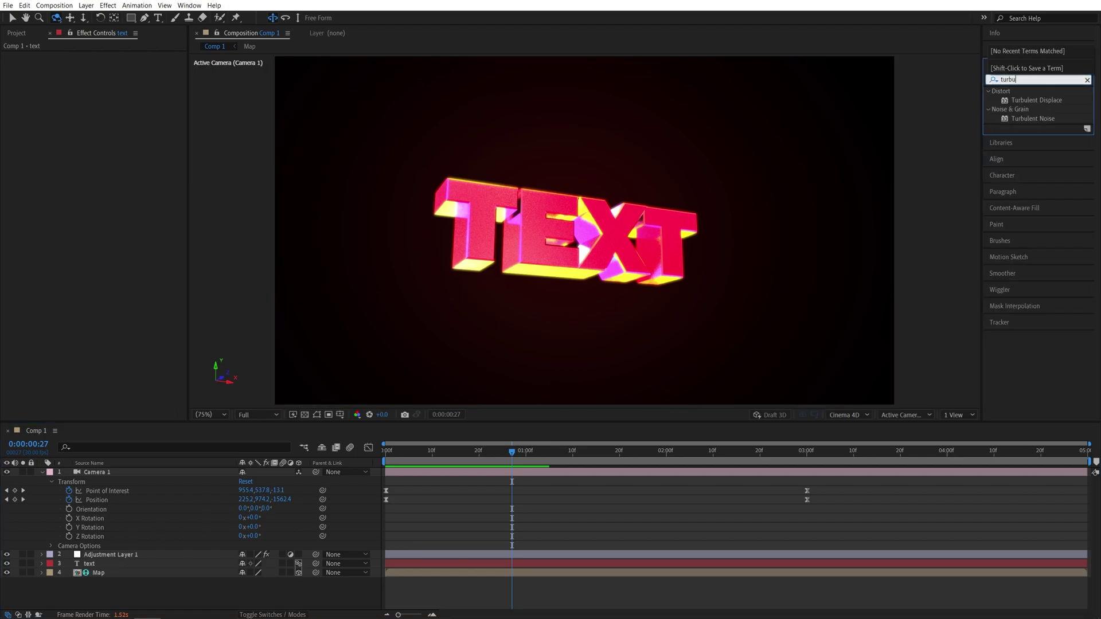
left_click_drag(1037, 100, 611, 137)
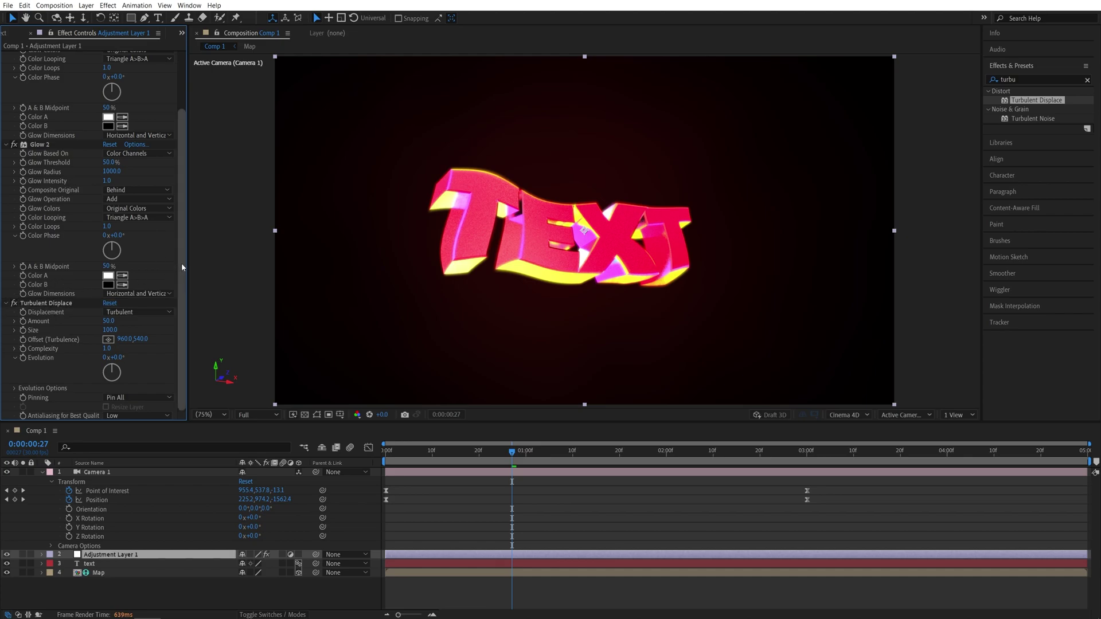
left_click(109, 320)
type("25")
key("Return")
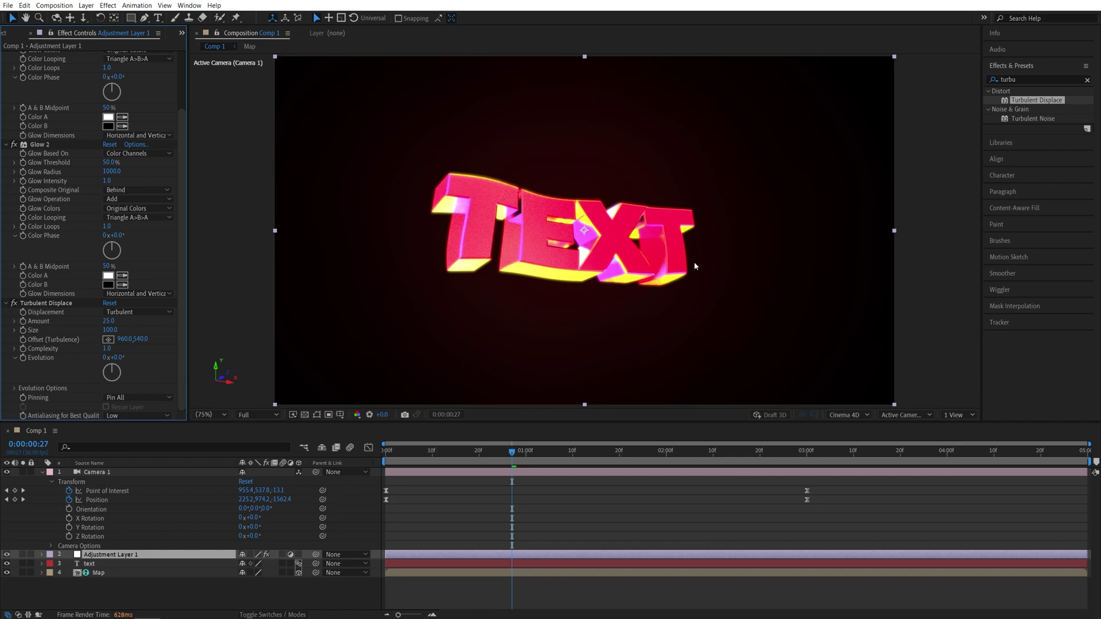
- Keyframe Evolution from 0 at 0s to 1 revolution at 3s, then preview the animation
left_click_drag(513, 458, 387, 459)
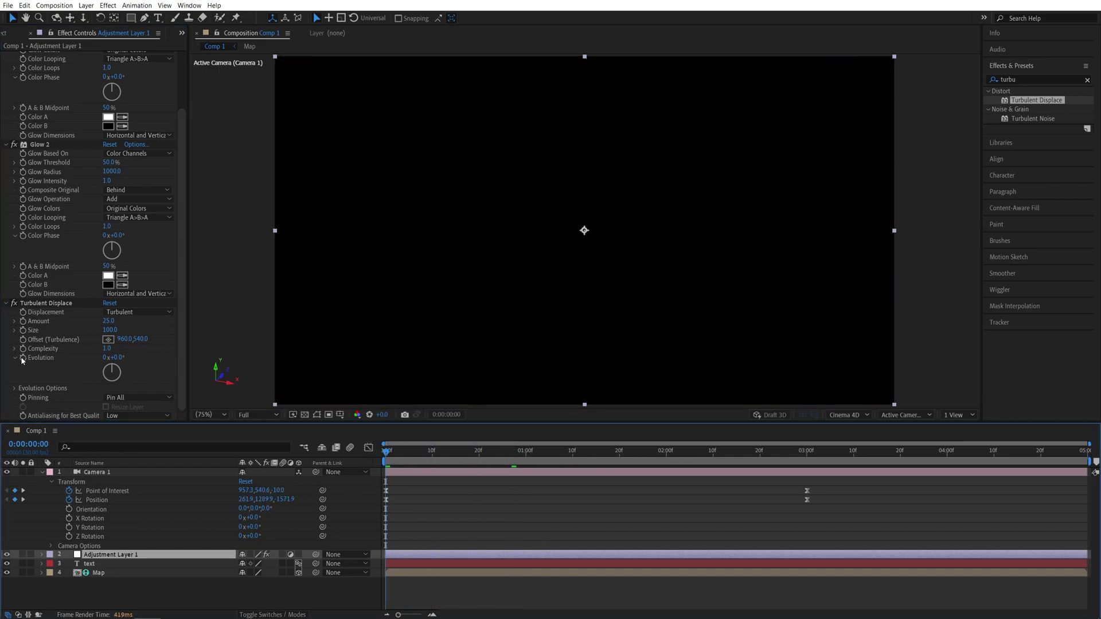
left_click(26, 361)
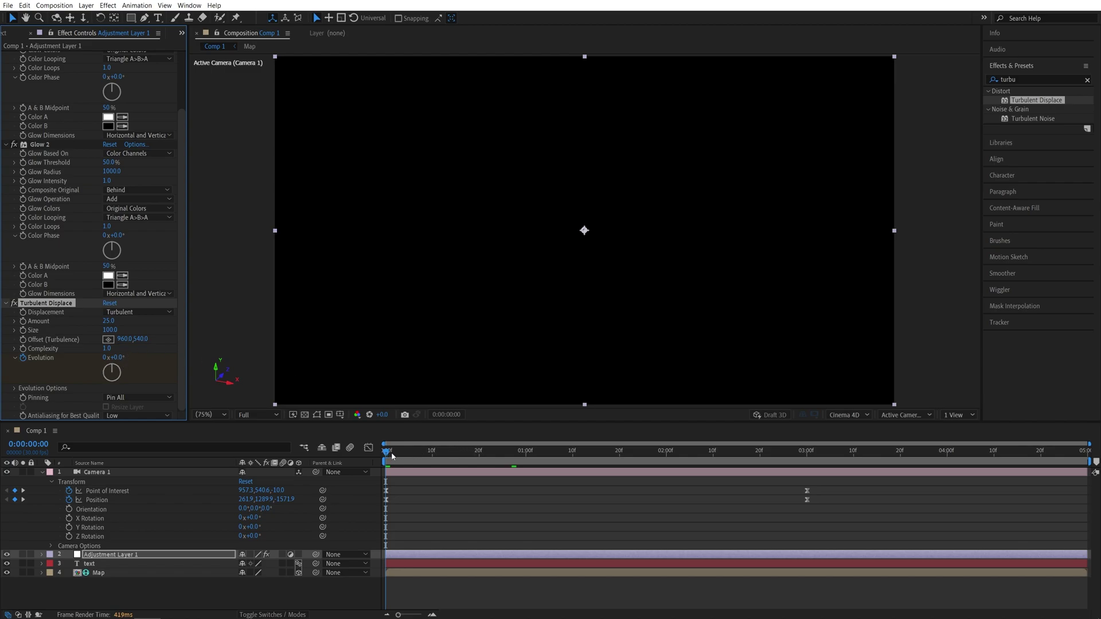
left_click_drag(456, 447, 807, 450)
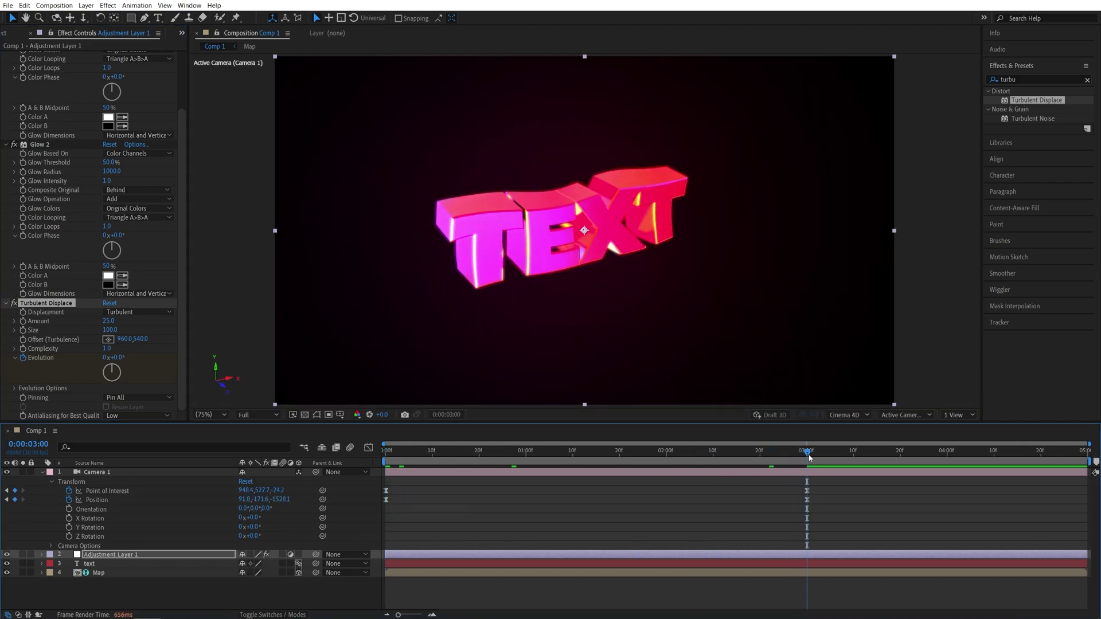
left_click(105, 358)
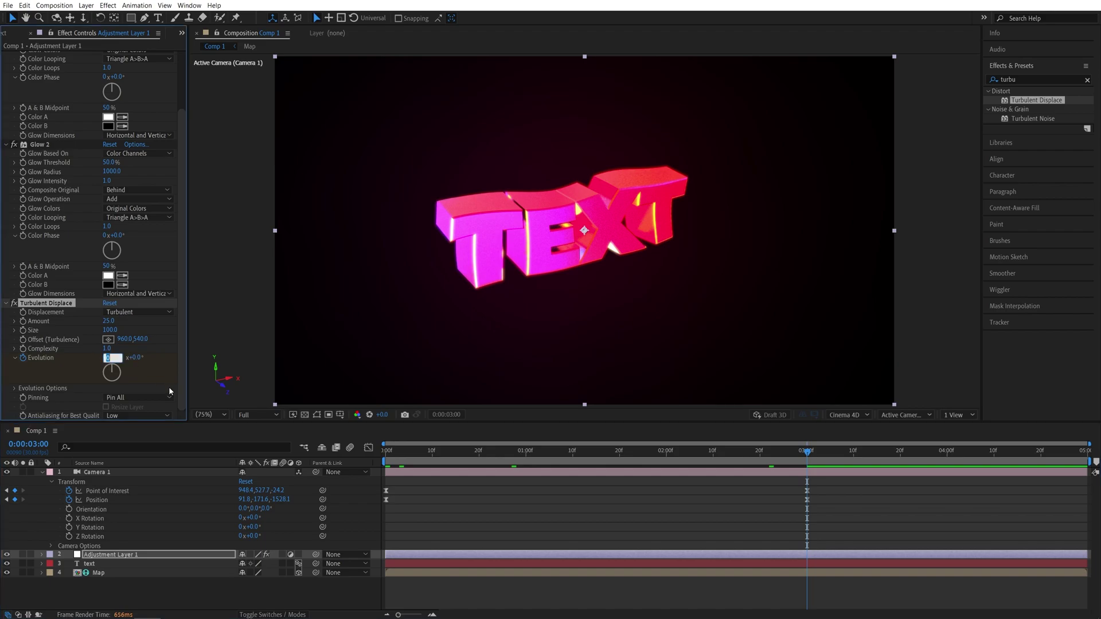
type("1")
key("Return")
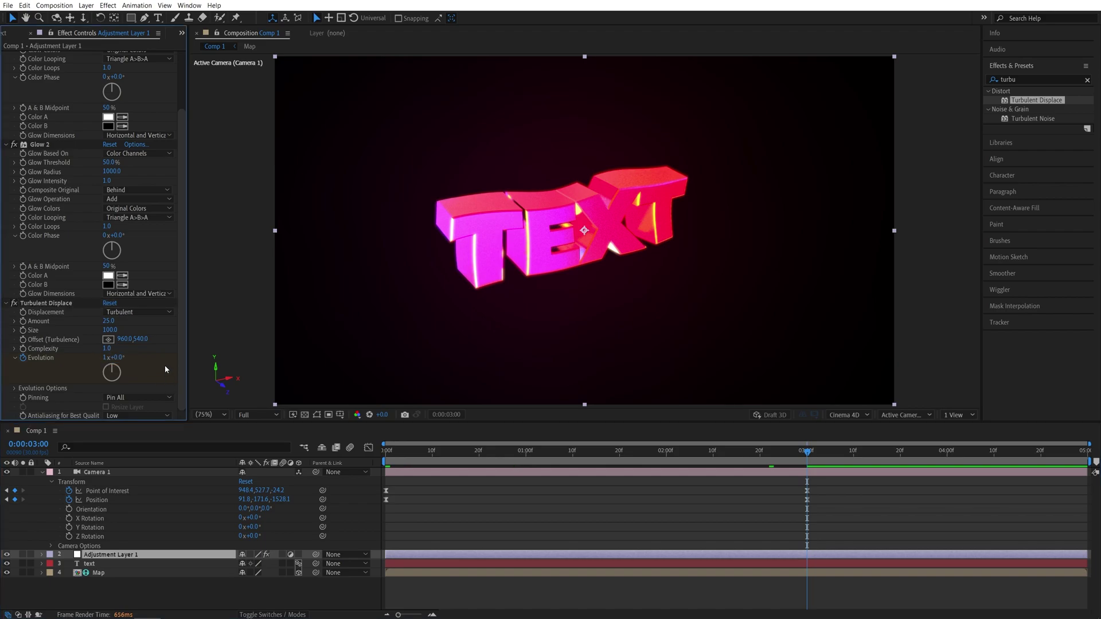
left_click(355, 507)
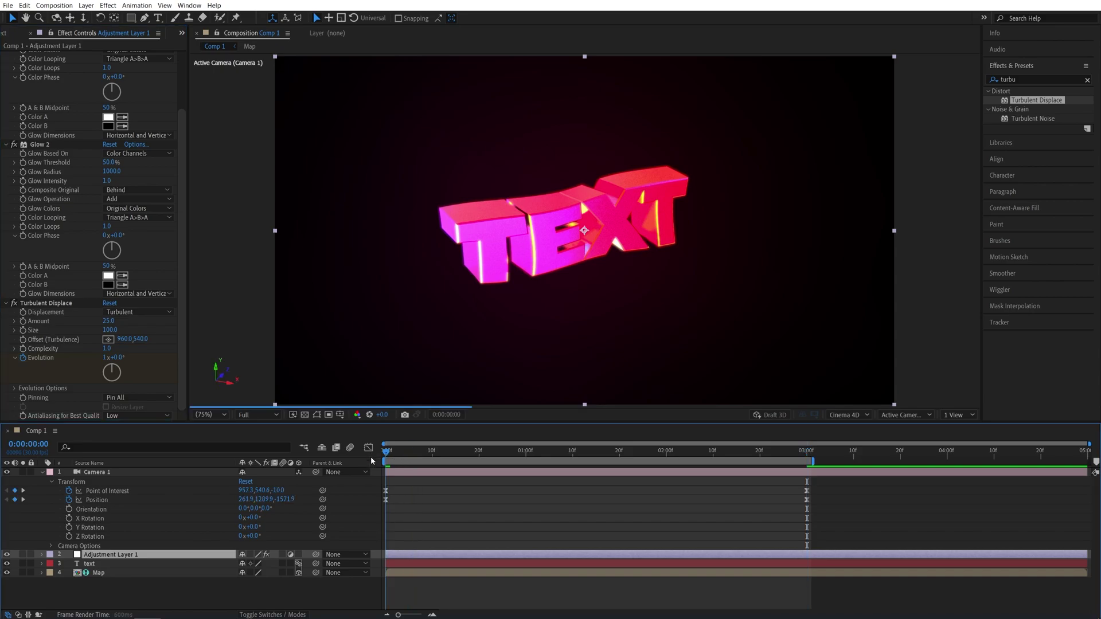
key("space")
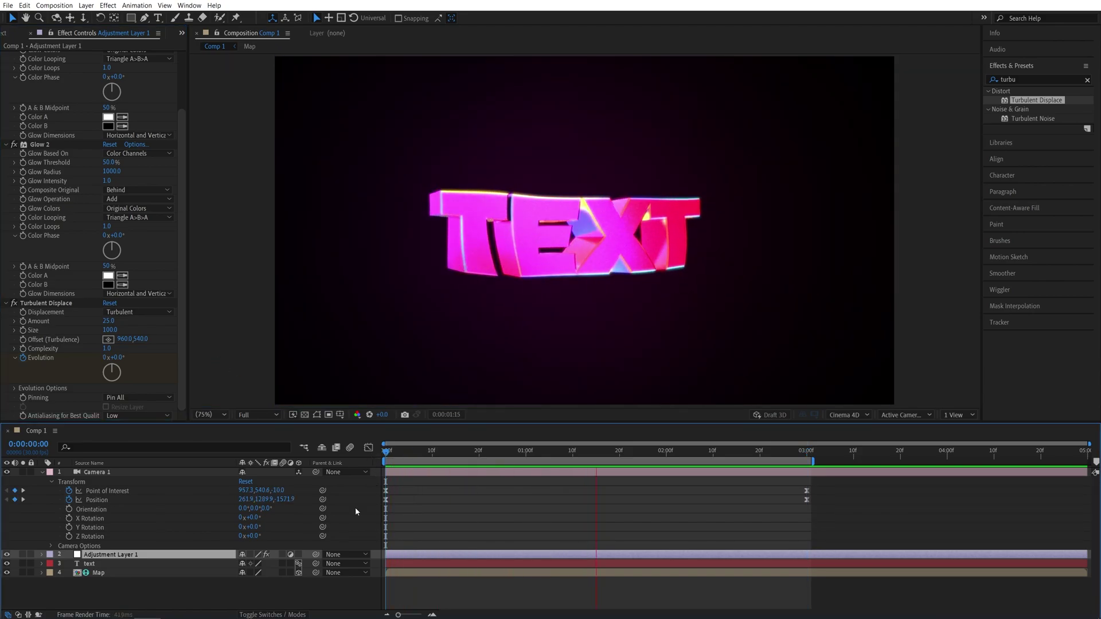